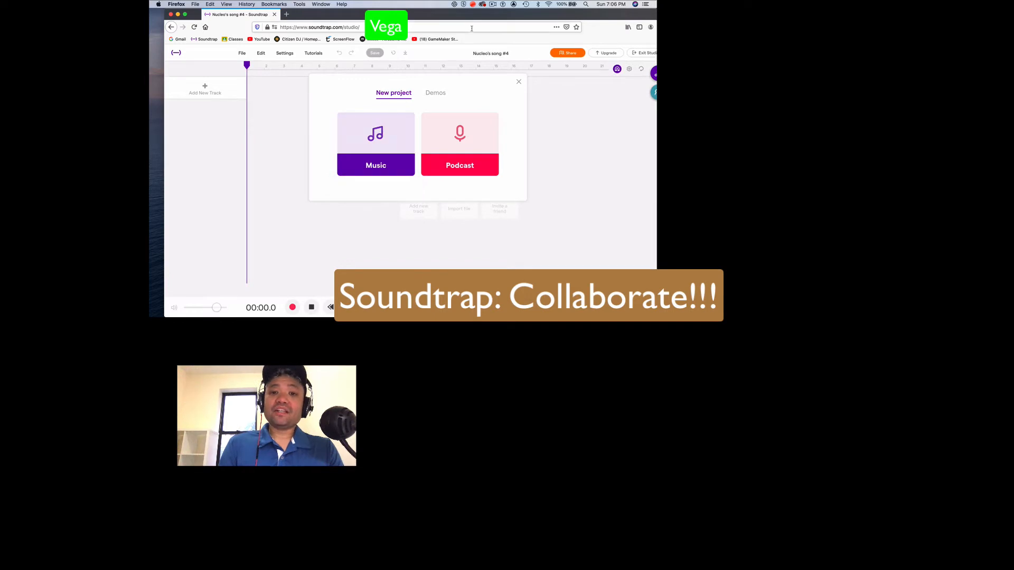
Create a new music project from scratch and show its collaborators
drag(471, 20, 456, 20)
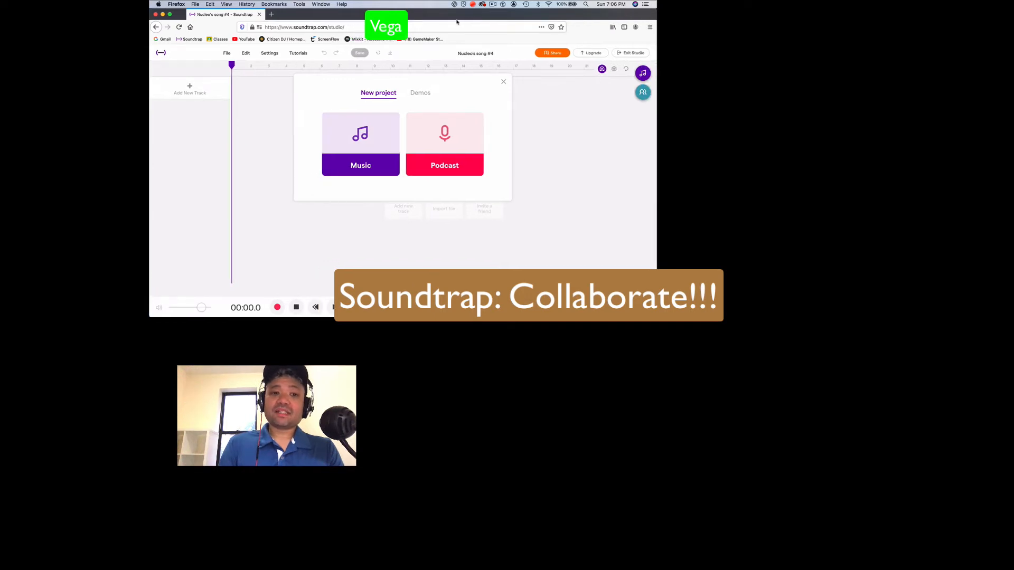
click(363, 139)
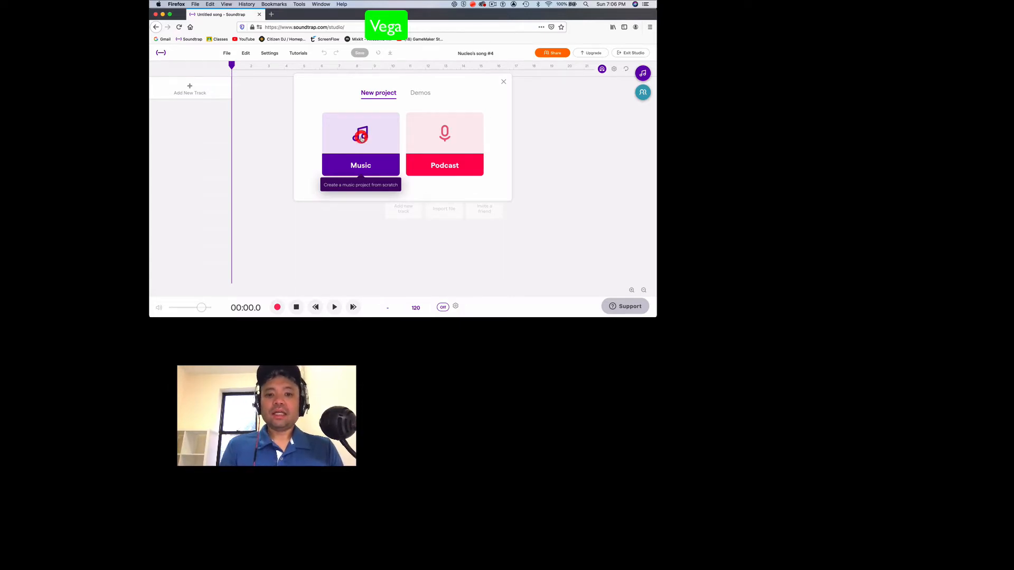
click(643, 94)
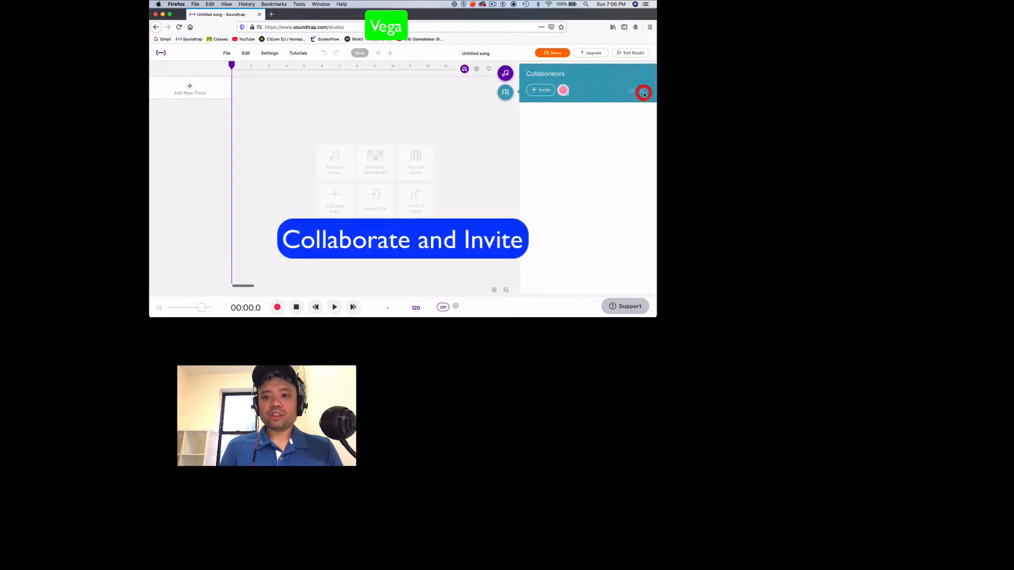
Invite the suggested online music teacher account to collaborate on the untitled song
click(535, 91)
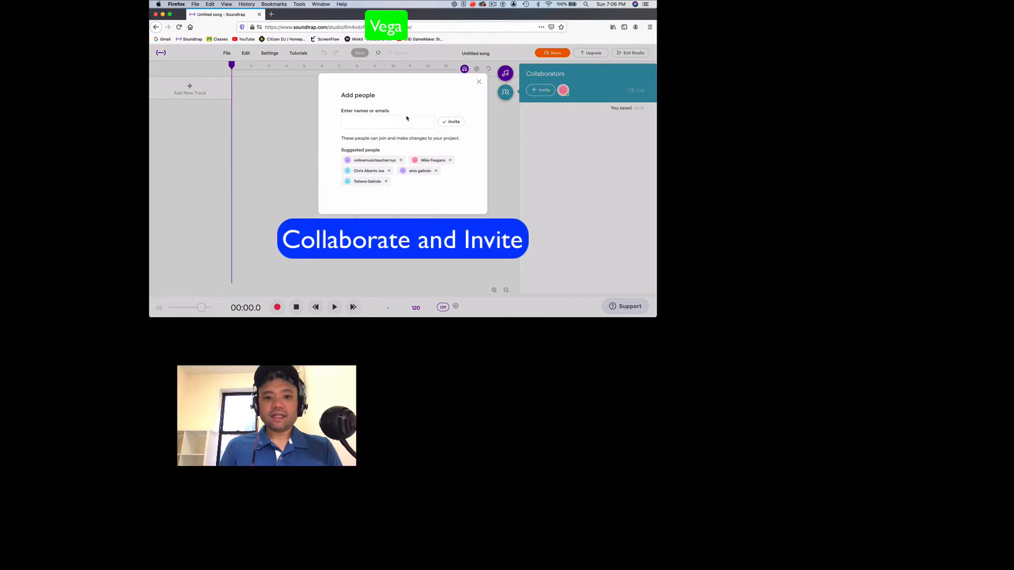
click(363, 160)
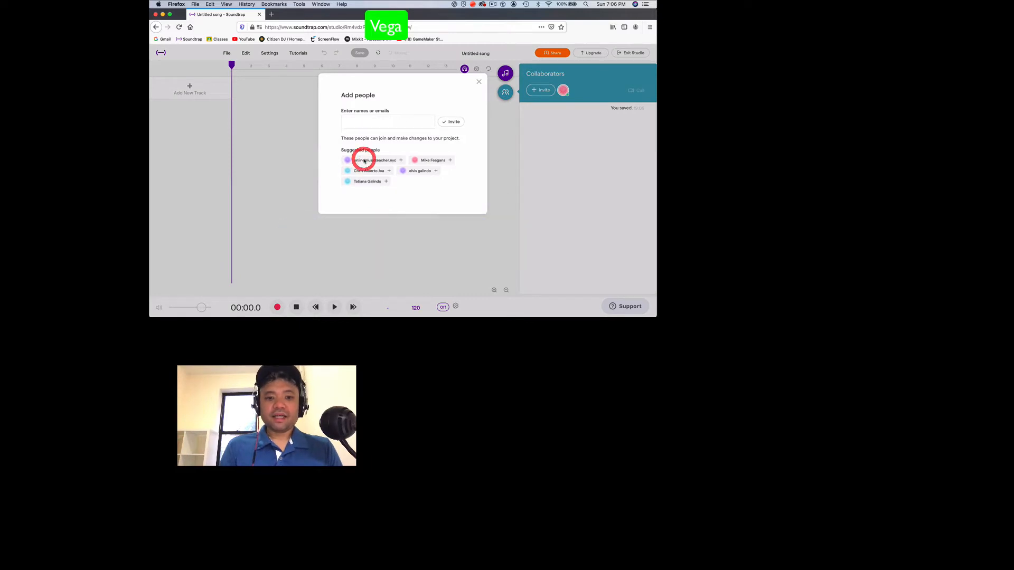
click(399, 160)
click(393, 161)
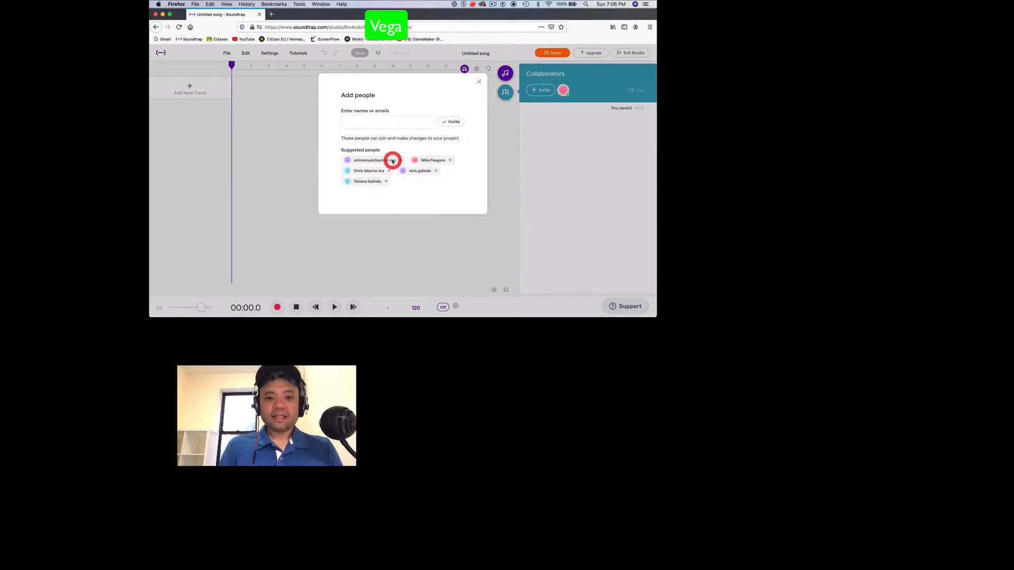
click(356, 122)
text(onl)
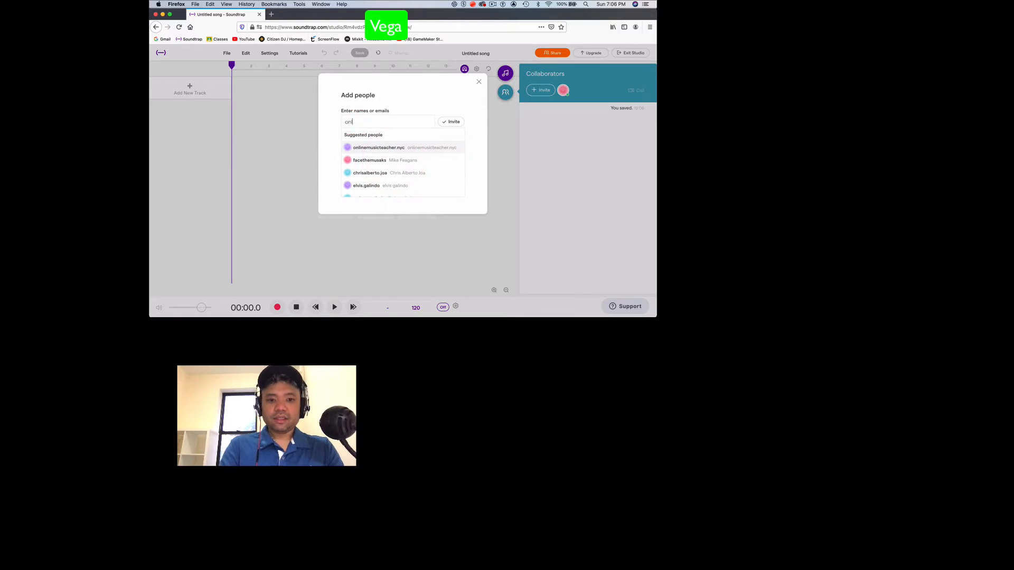
text(i)
click(381, 136)
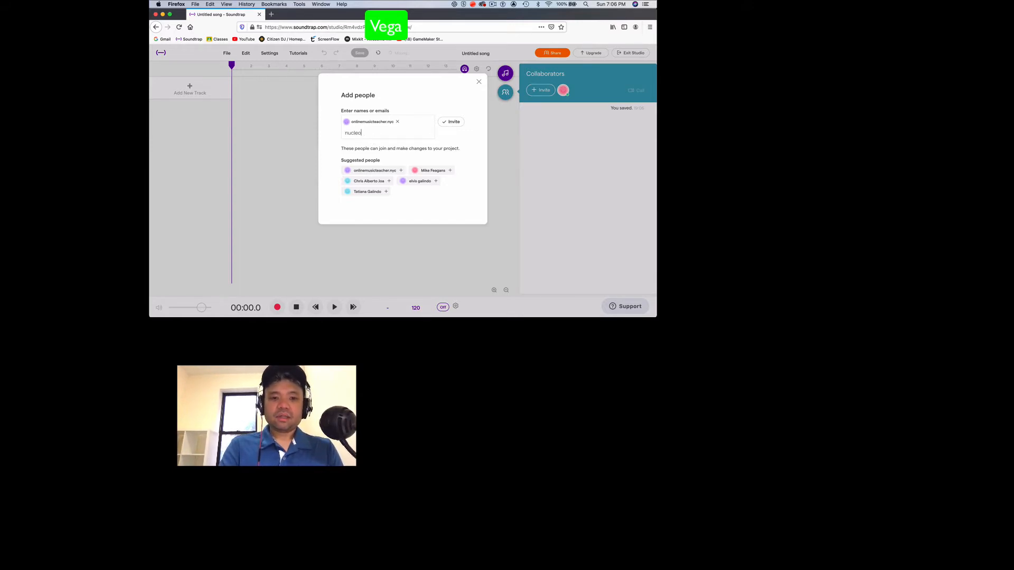
click(453, 122)
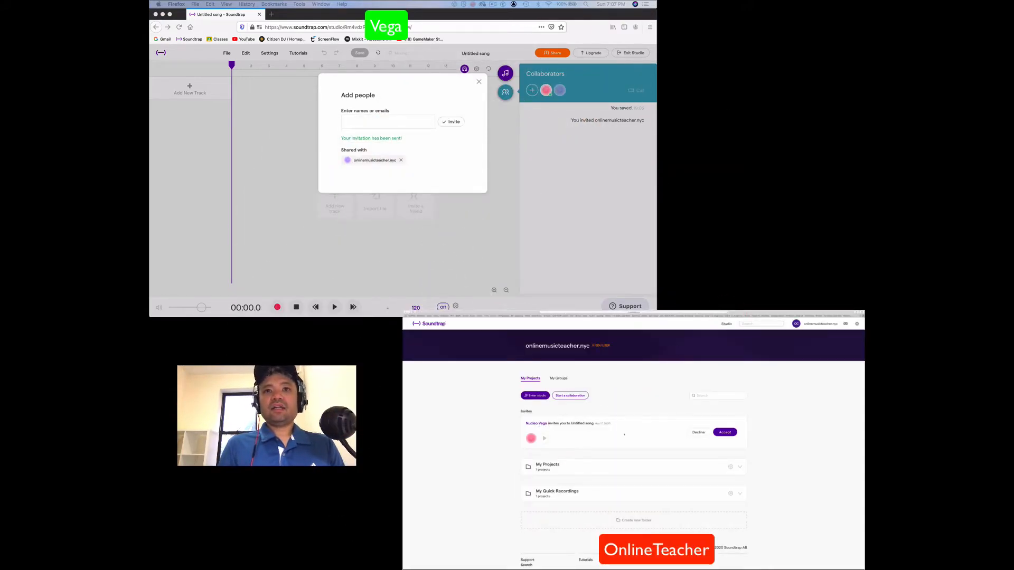
Accept the song invitation from the online teacher's account with notifications enabled, and dismiss the remaining dialogs in both accounts
click(726, 433)
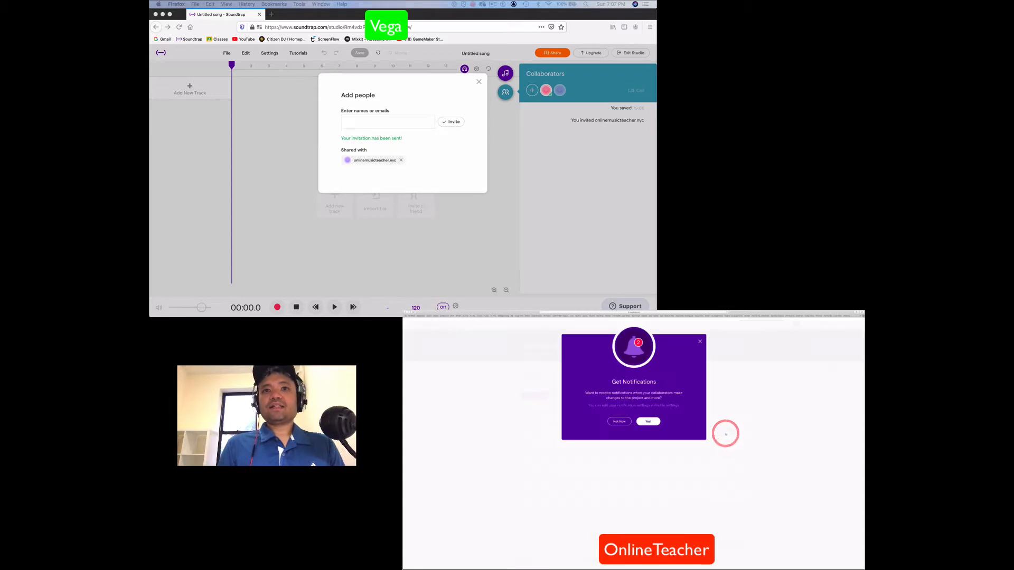
click(651, 423)
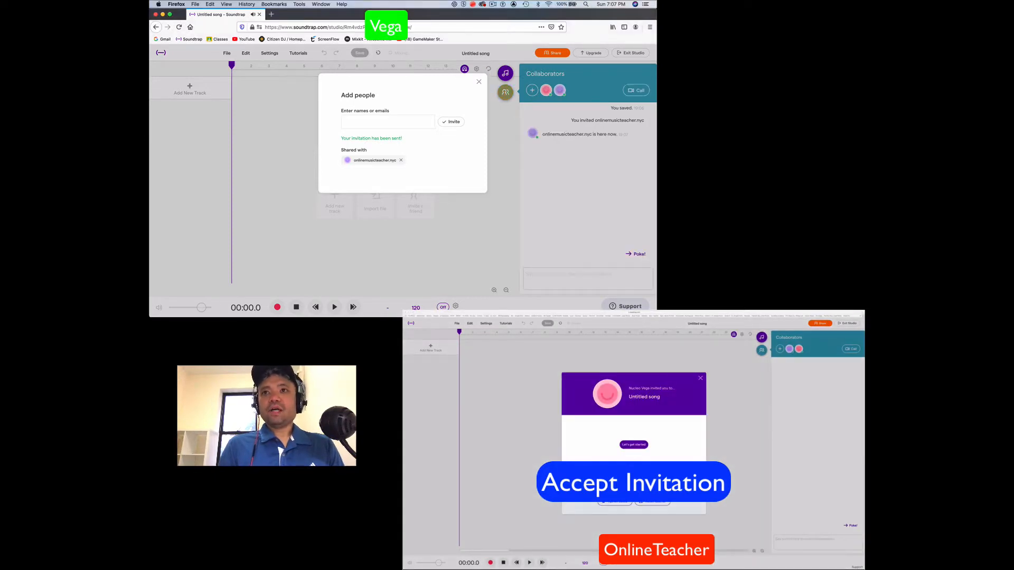
click(701, 378)
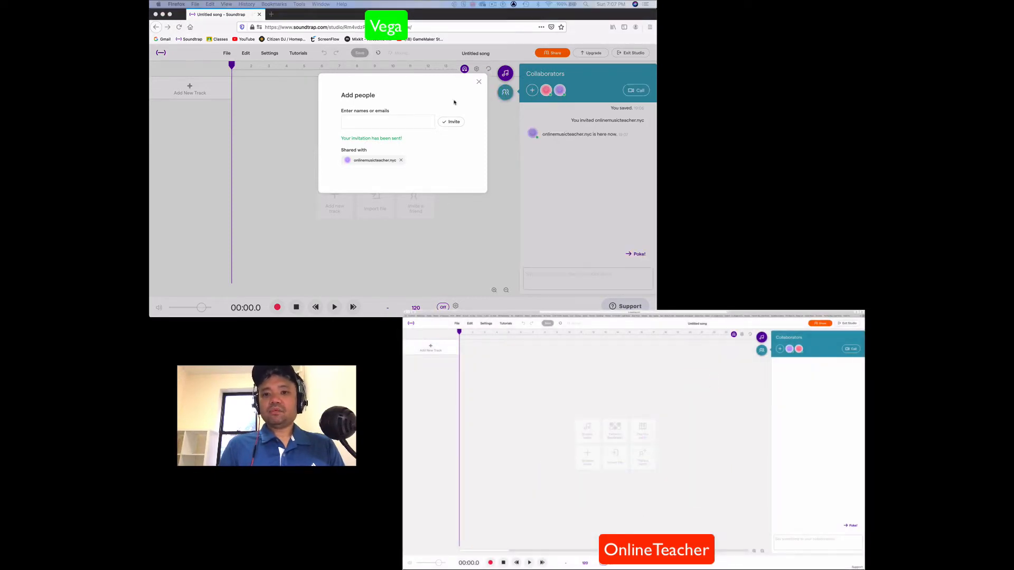
click(478, 82)
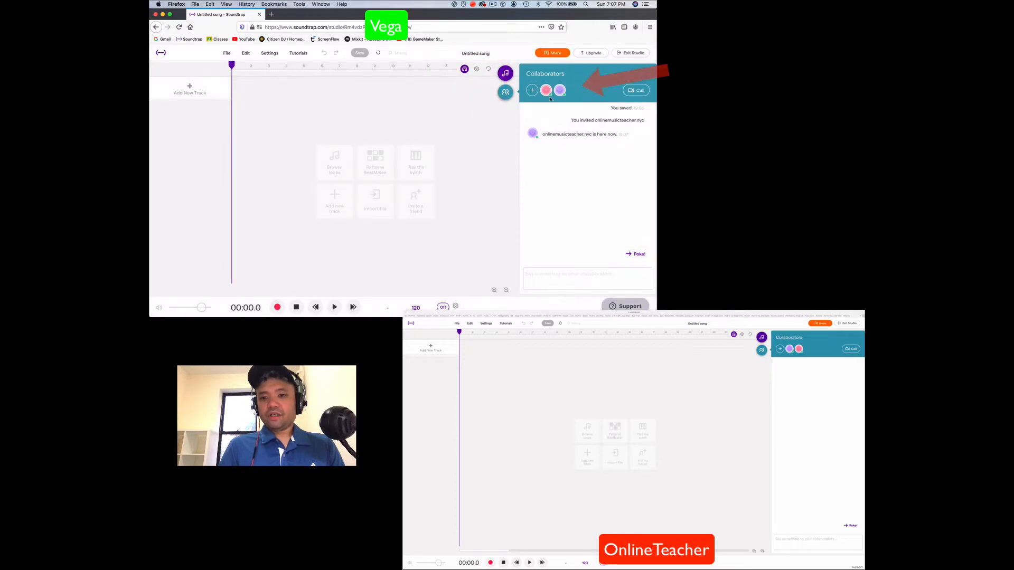
Send the chat message "Hi Online Teacher!" to the collaborator from the project owner's account
click(552, 272)
text(H)
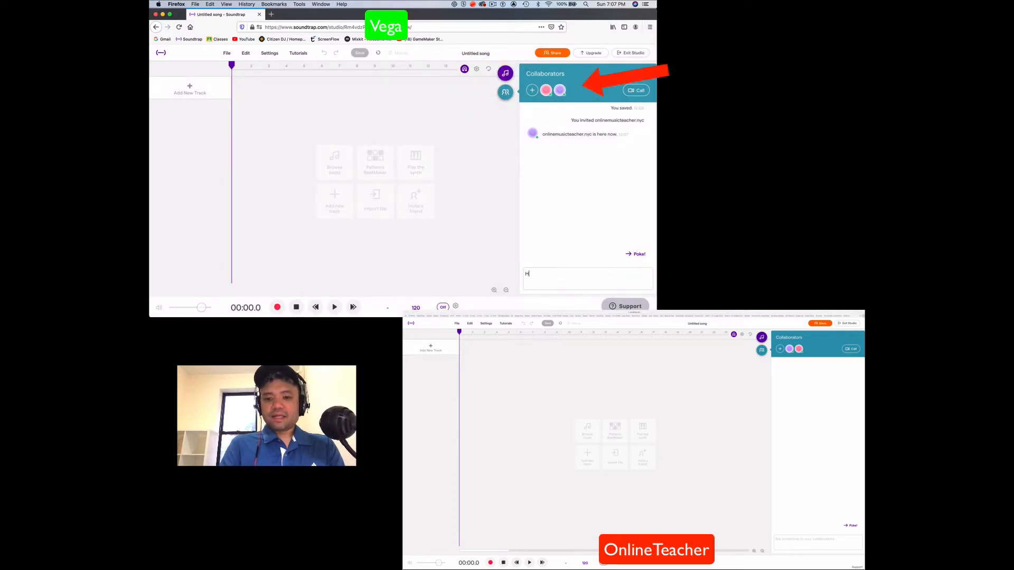
text(i Online)
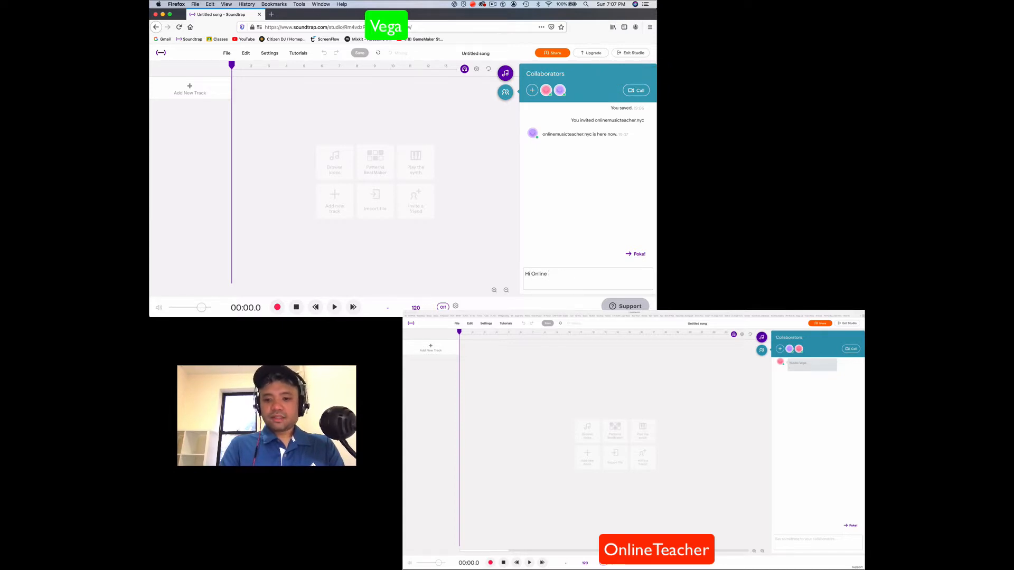
text( Teacher!)
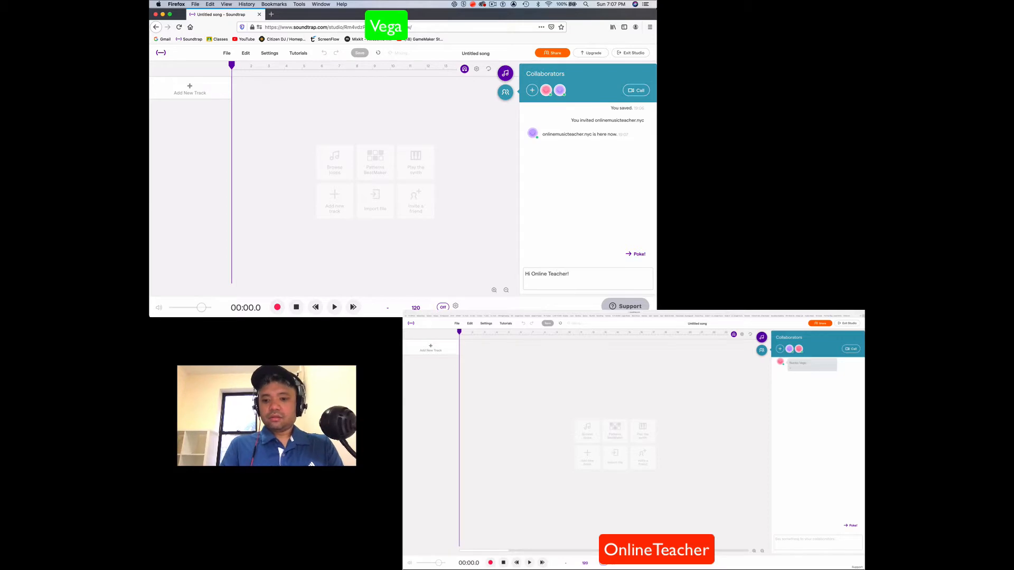
key(Return)
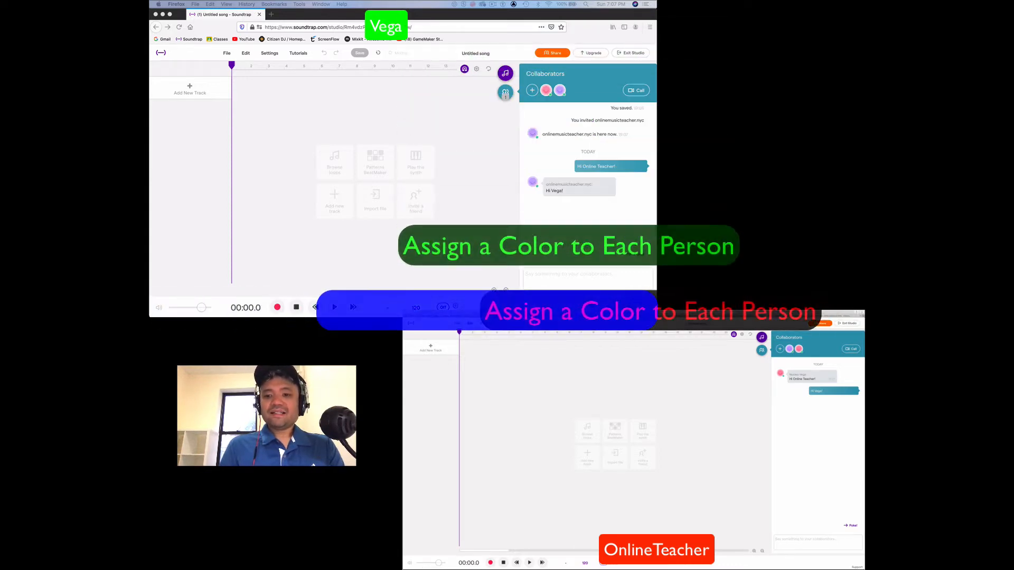
Send a chat message from the project owner's account assigning the colour Green to the owner by name
click(551, 274)
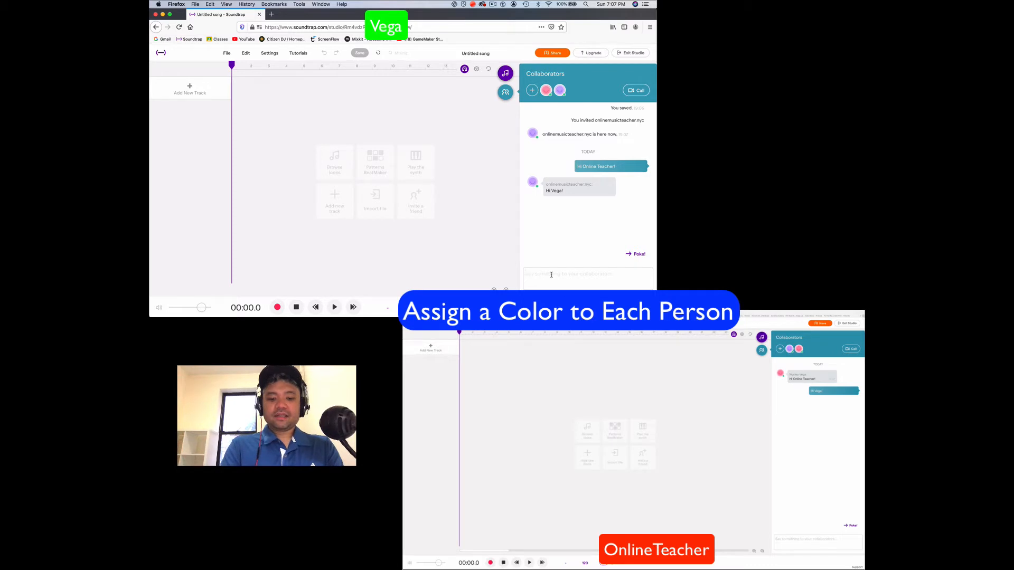
text(Vega-G)
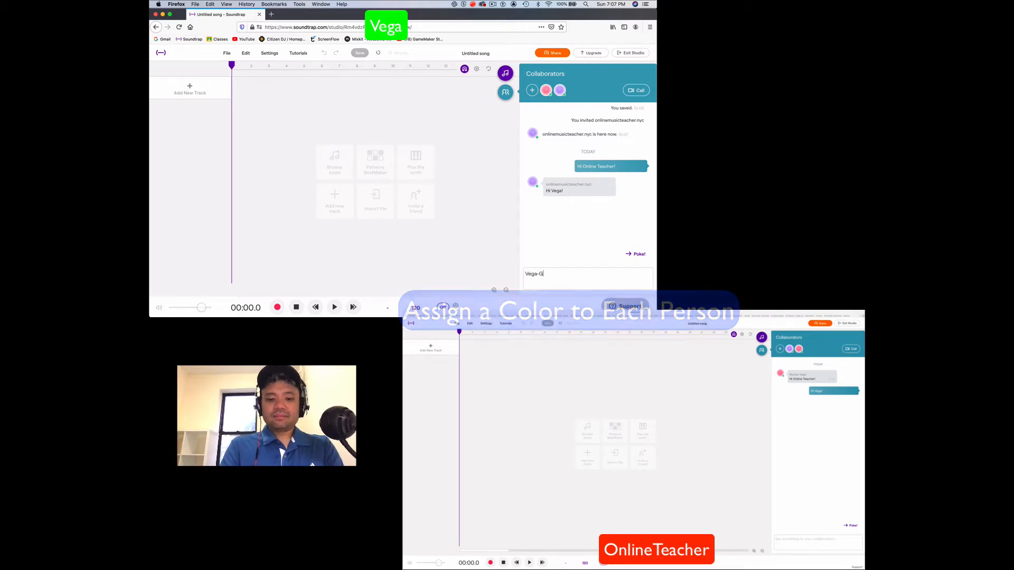
text(ree)
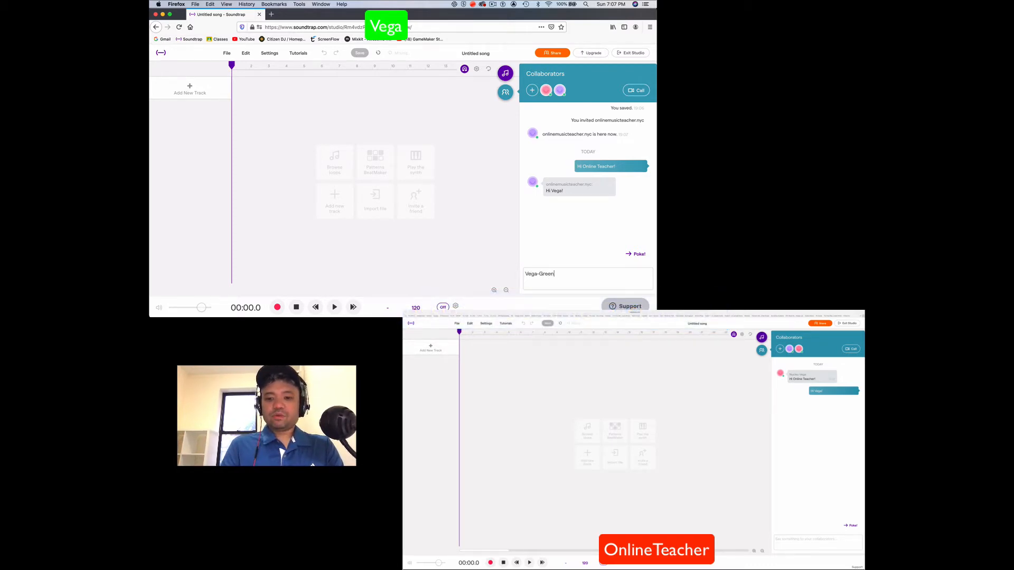
key(Return)
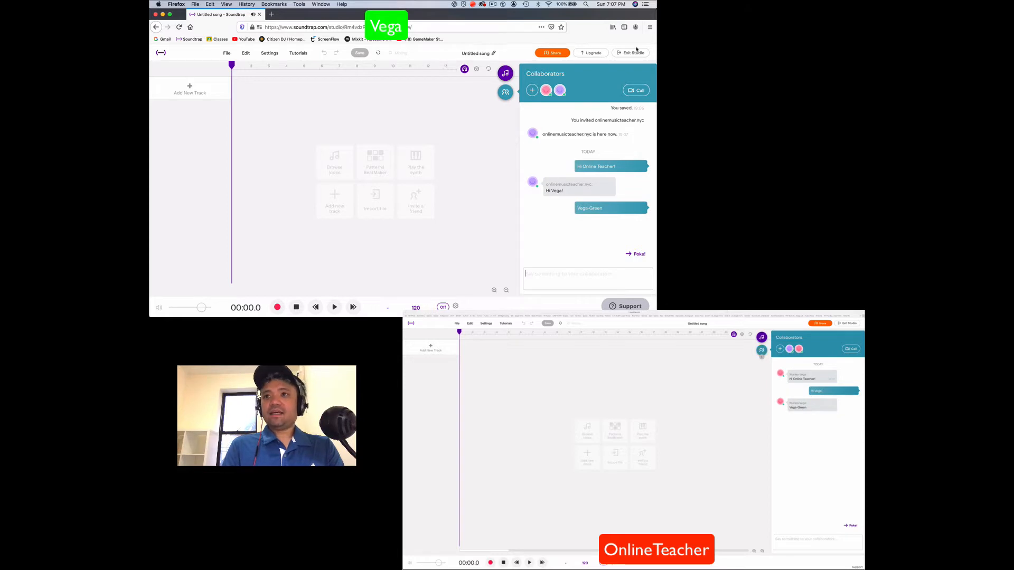
Reply in the project chat from the online teacher's account with the message "Online -Red"
click(783, 541)
click(782, 541)
text(Onl)
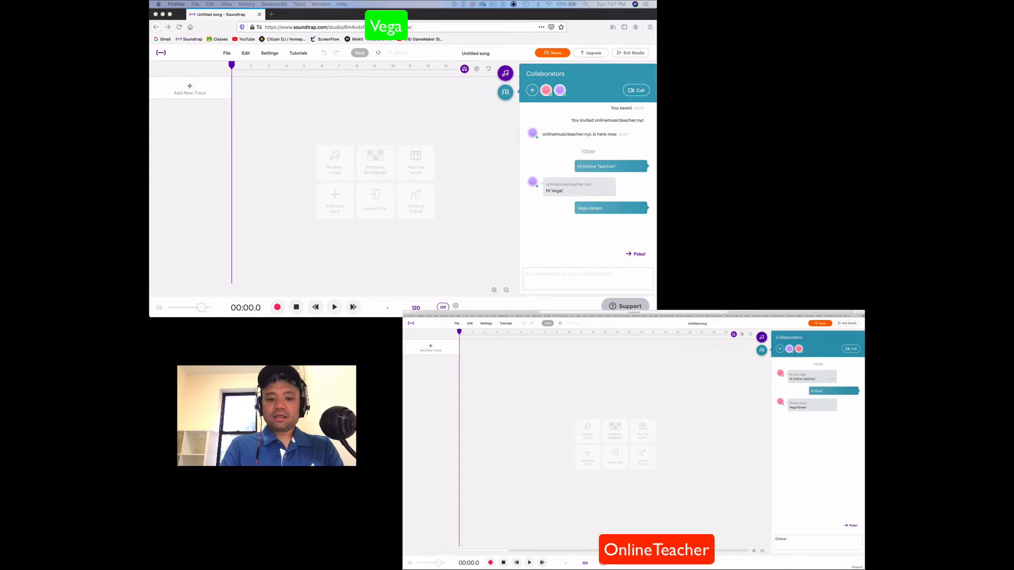
text(ine -Red)
key(Return)
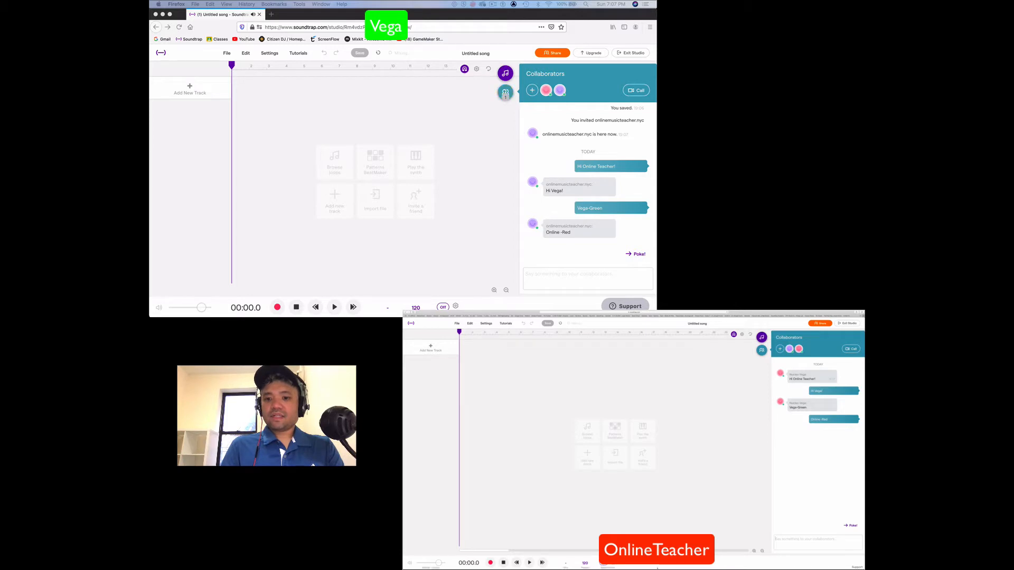
Send the chat message "Both- Purple" from the project owner's account for the shared tracks' colour
click(538, 273)
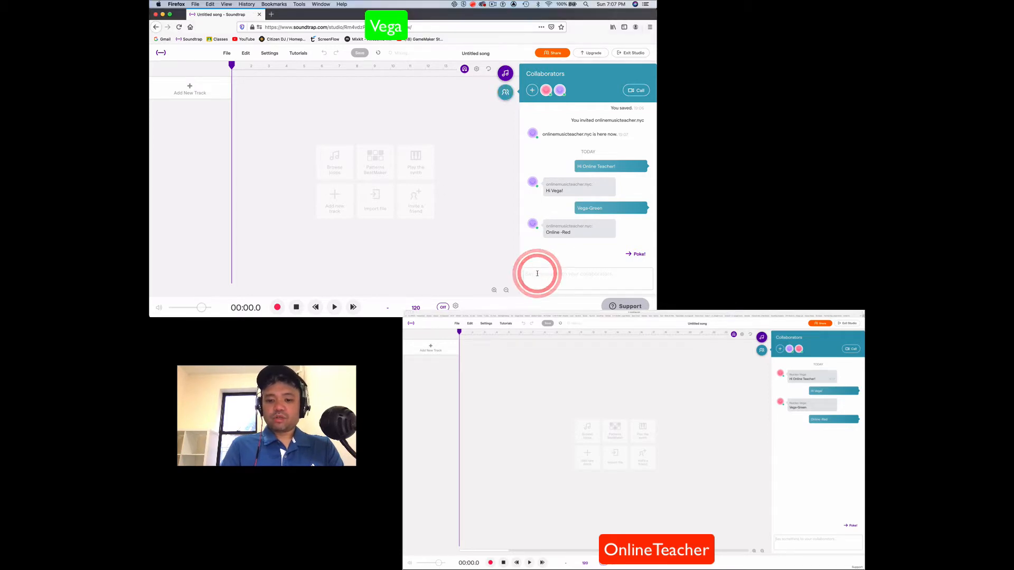
text(Both- Purple)
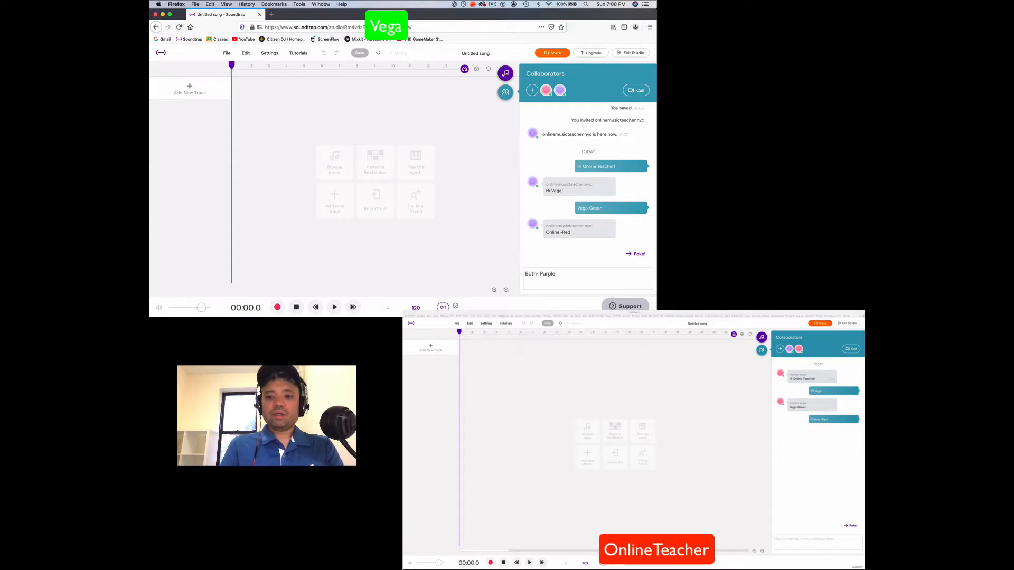
key(Return)
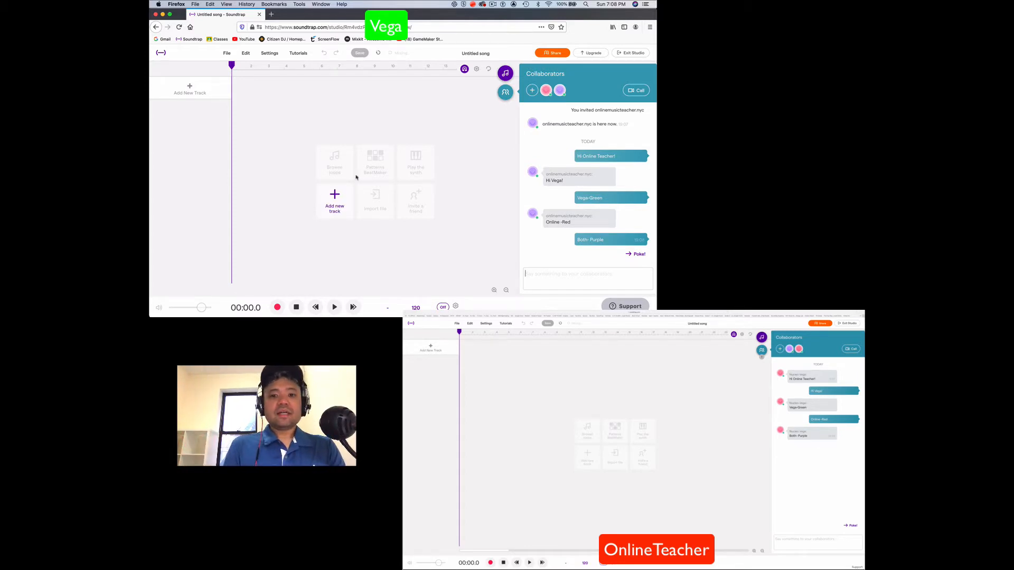
click(190, 89)
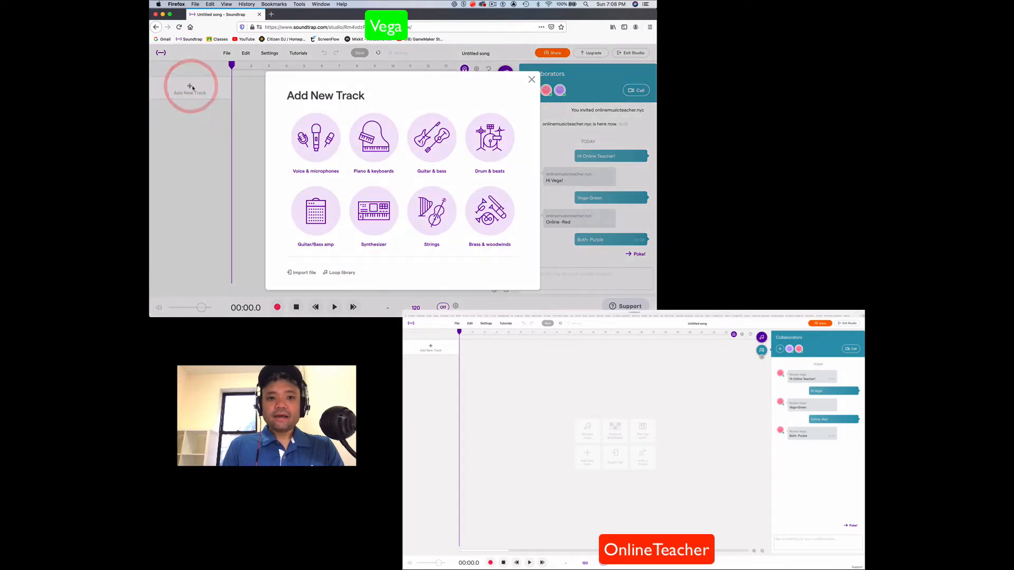
click(530, 80)
click(504, 91)
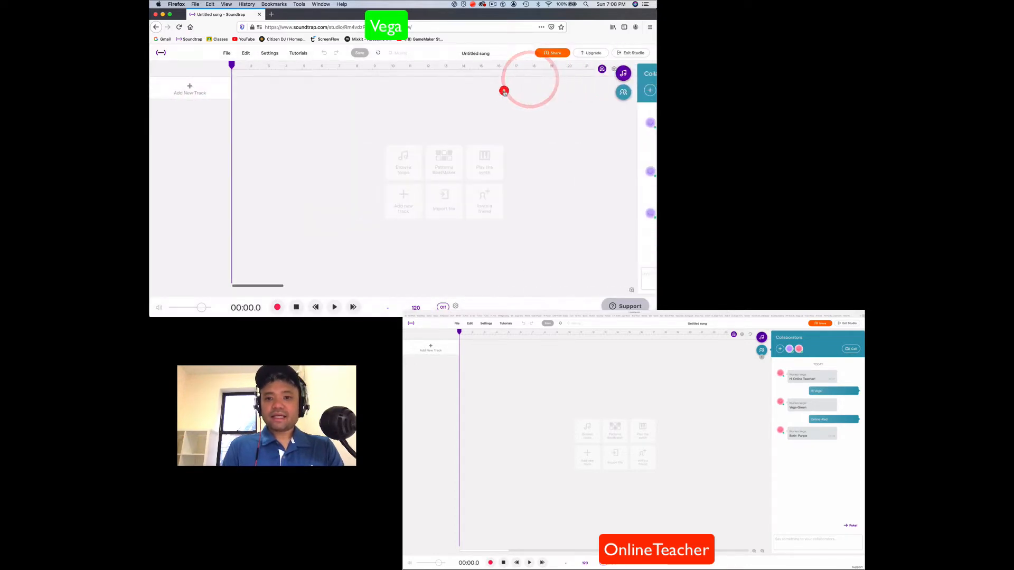
Browse the Originals loops, preview "Corazón - Beat 1 (Full)" and add it to the song as a new track
click(644, 75)
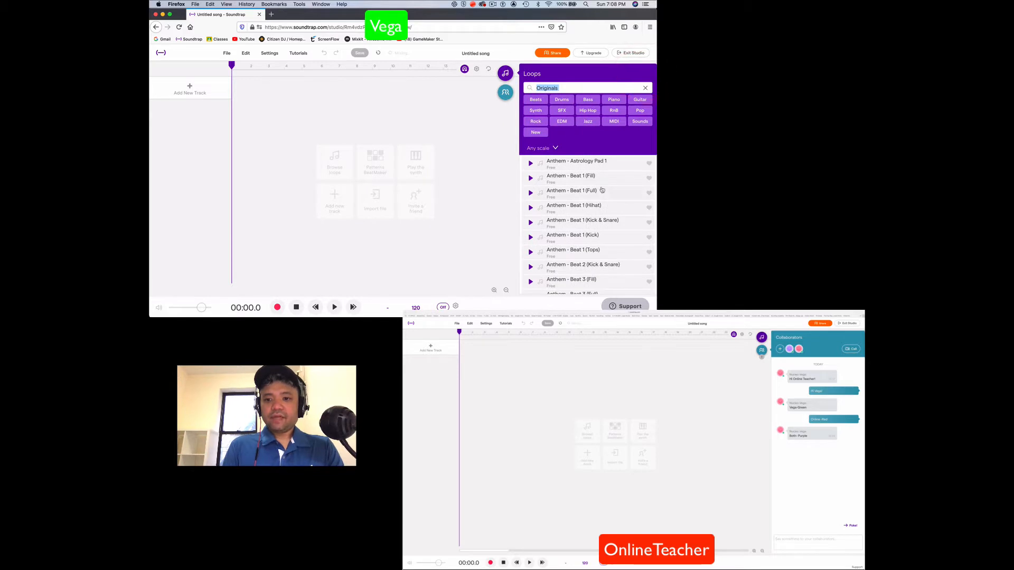
scroll(602, 189, down, 10)
scroll(601, 190, down, 15)
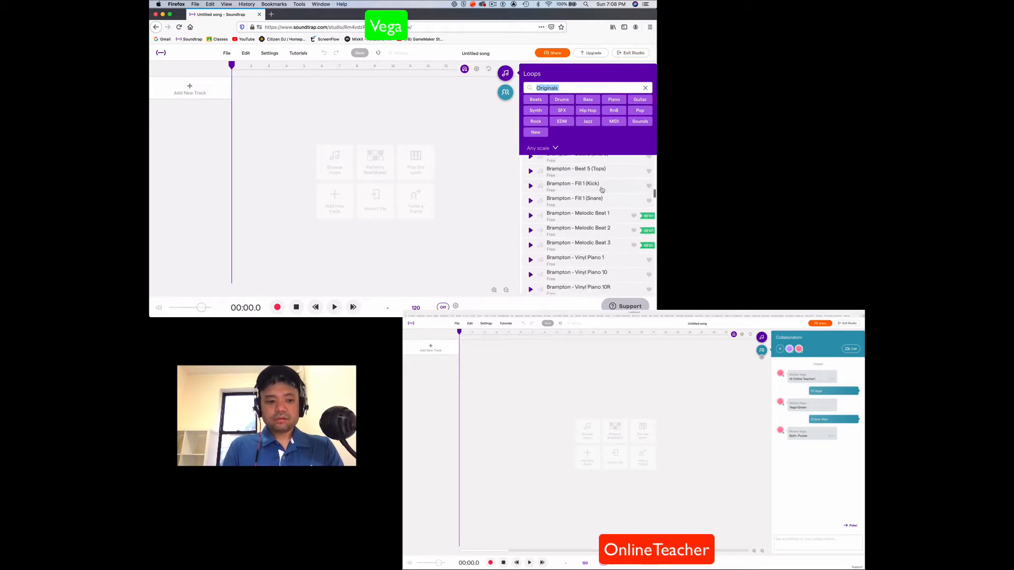
scroll(602, 189, down, 10)
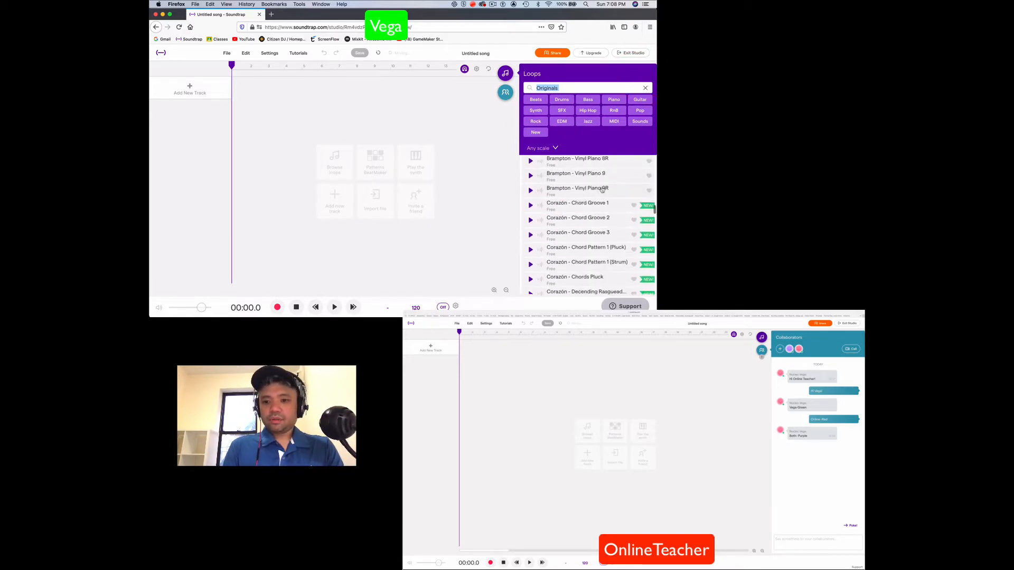
scroll(578, 189, down, 10)
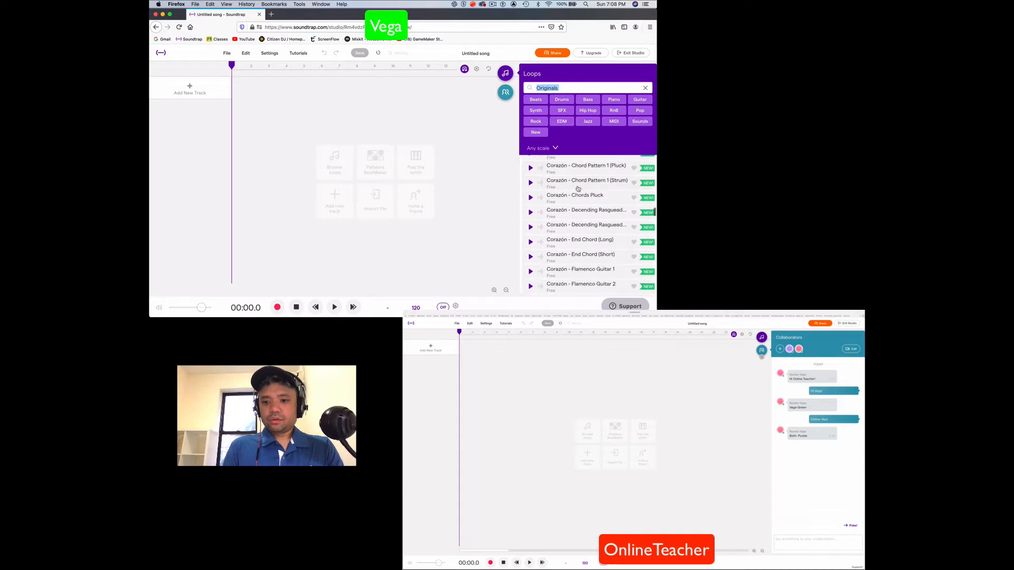
scroll(579, 189, down, 10)
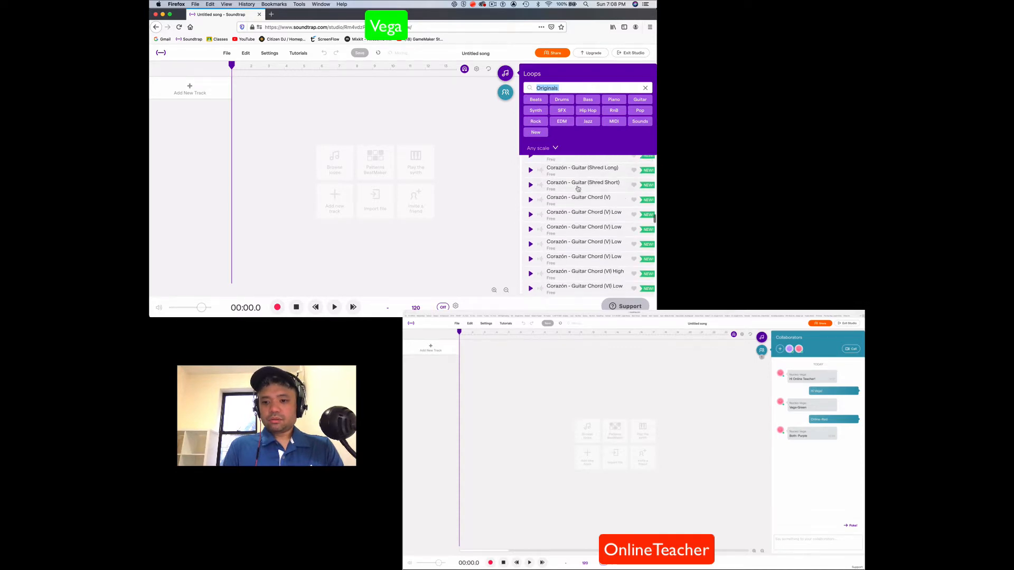
scroll(578, 189, down, 10)
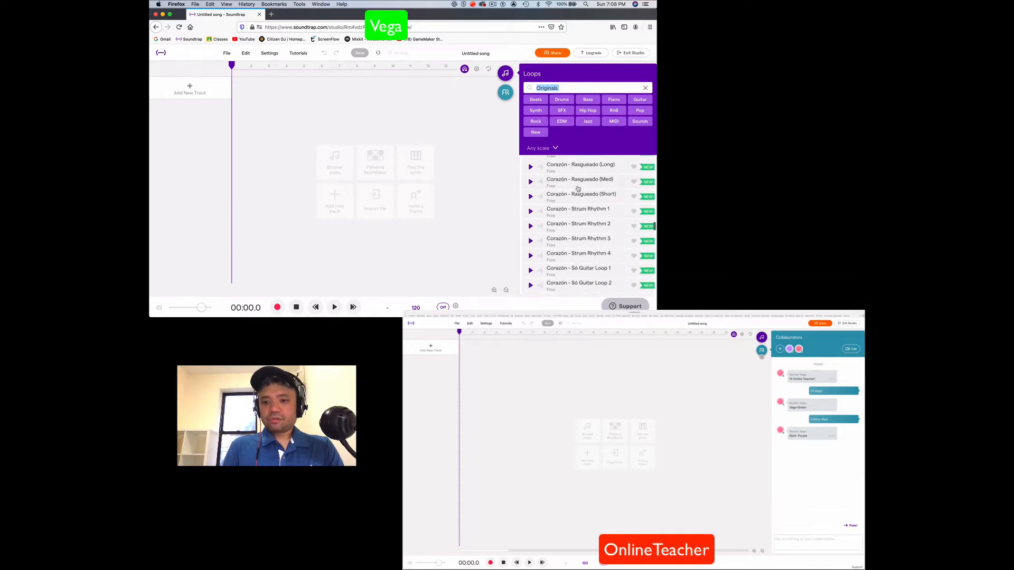
scroll(578, 189, down, 6)
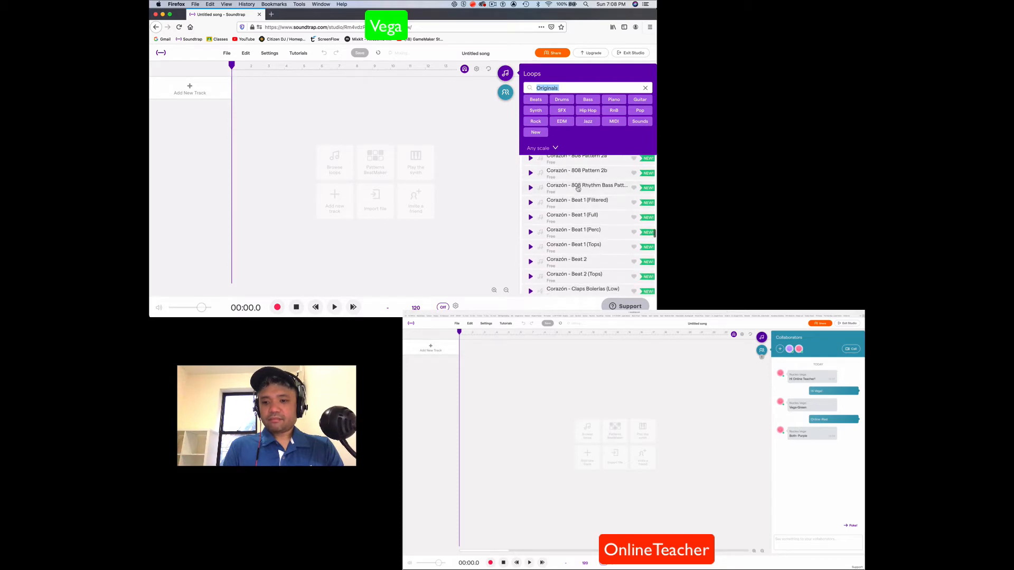
click(530, 211)
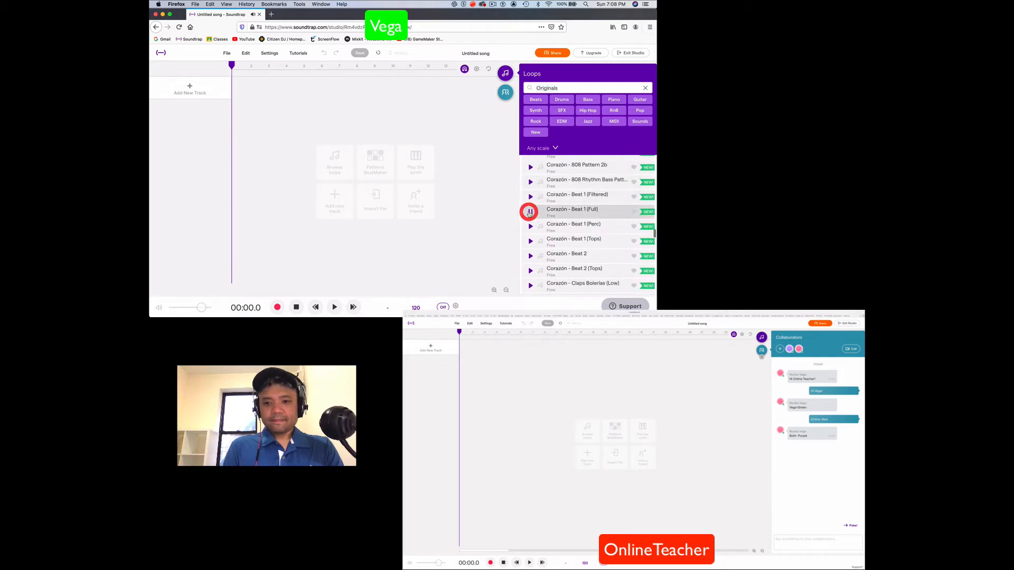
click(531, 211)
double_click(563, 211)
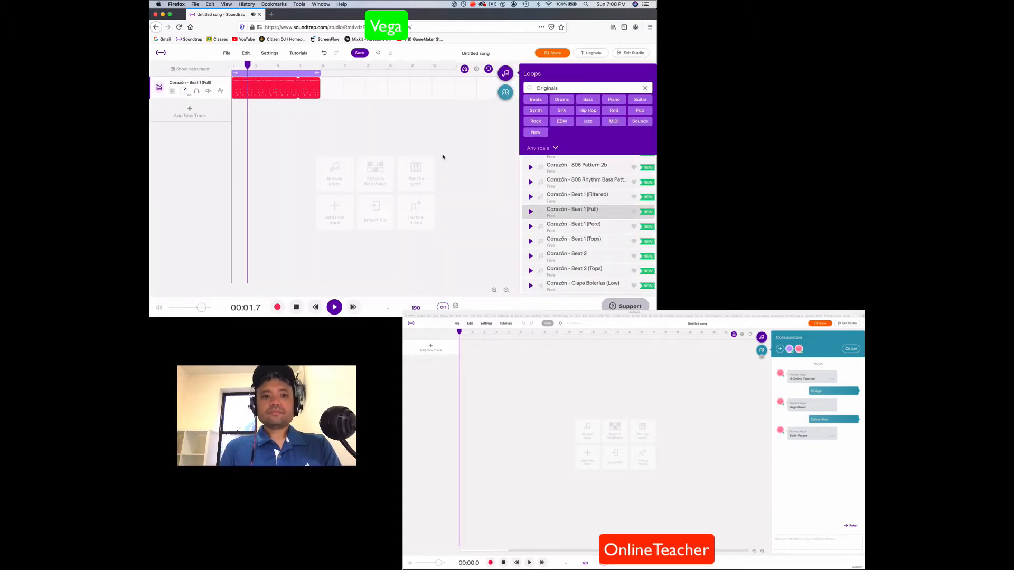
Stop the song's playback and check the agreed track colours in the collaborators chat
click(505, 93)
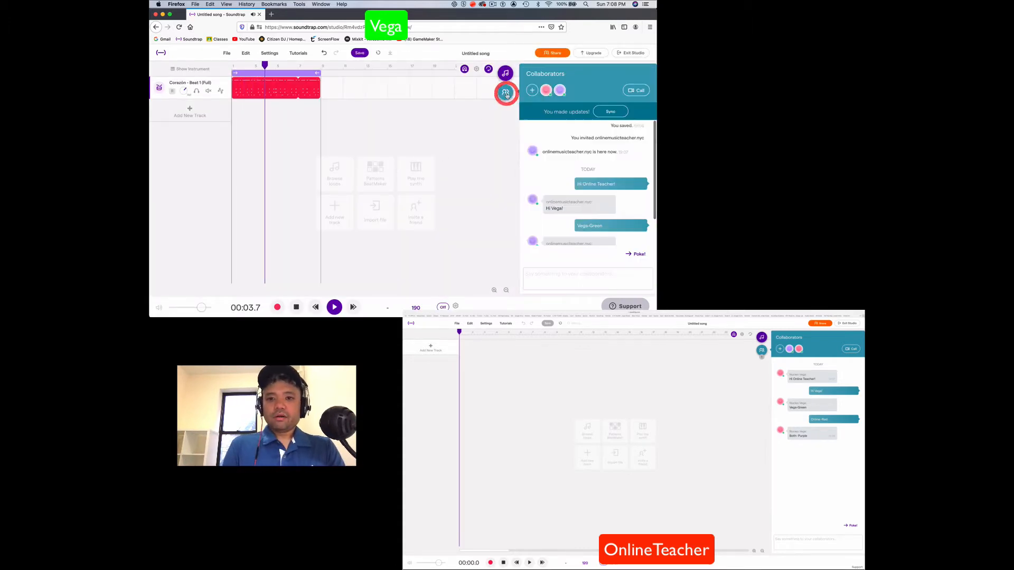
click(505, 94)
click(296, 308)
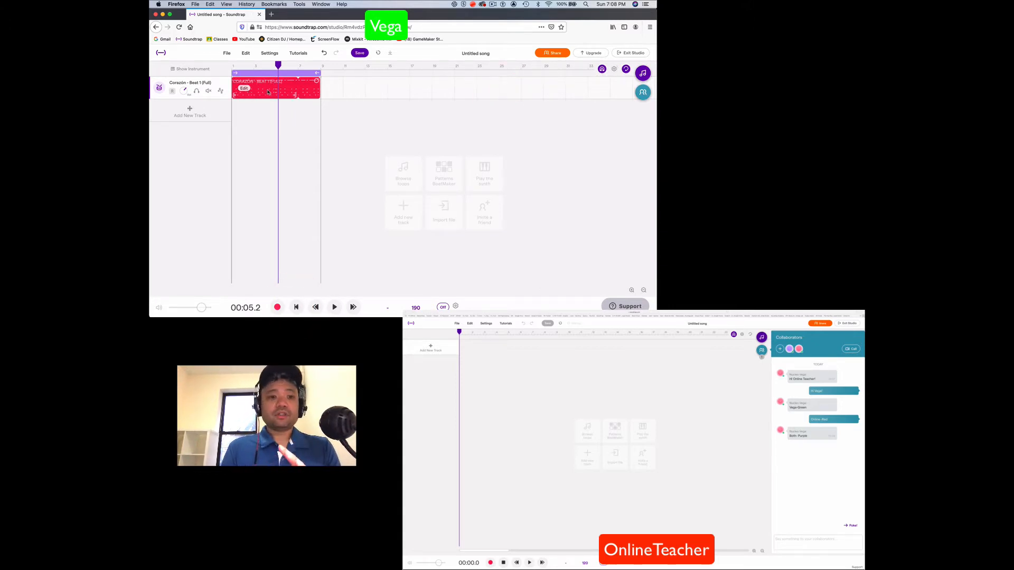
click(643, 92)
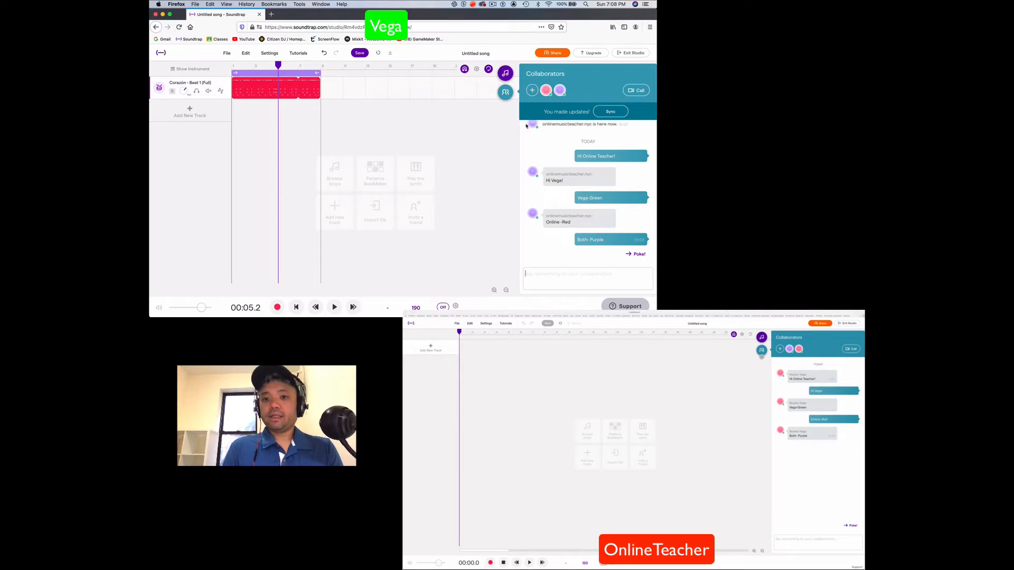
click(504, 92)
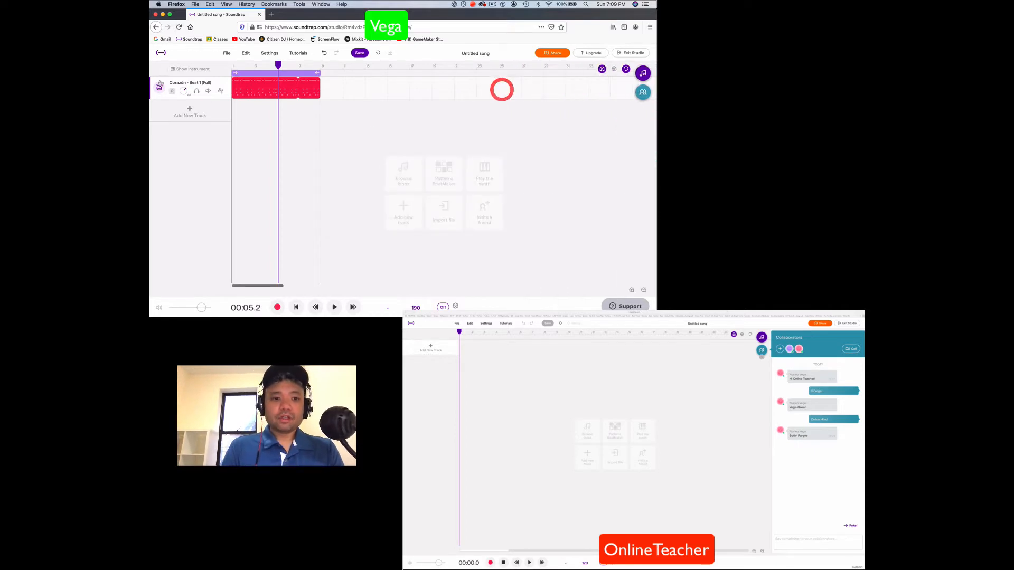
Change the colour of the "Corazón - Beat 1 (Full)" track to green
click(222, 82)
mouse_move(274, 177)
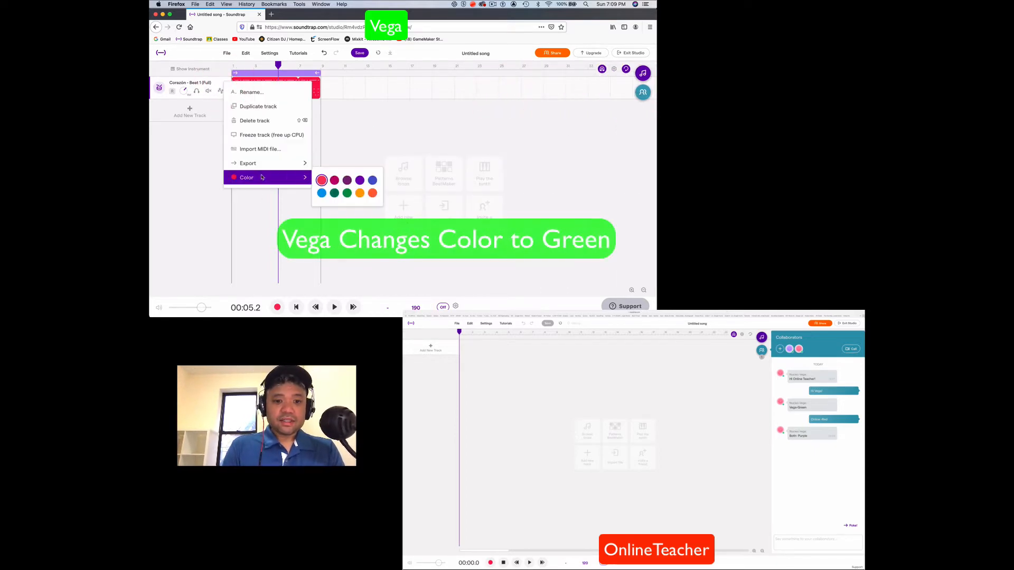
click(347, 193)
click(364, 141)
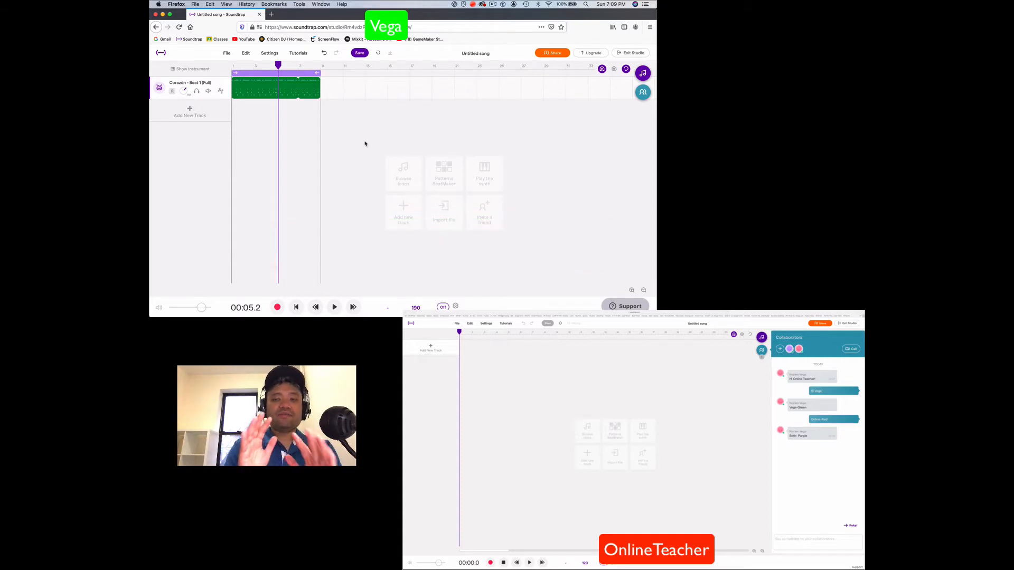
Add a Patterns Beatmaker track with the Vanilla drum machine and place Kick hits on steps 1, 5 and 9
click(191, 112)
click(502, 145)
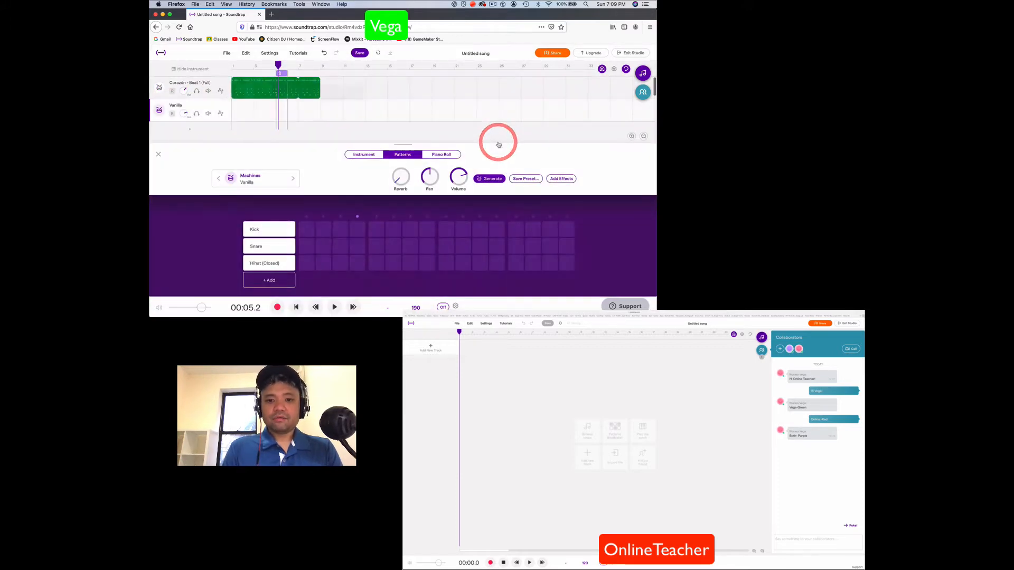
click(307, 231)
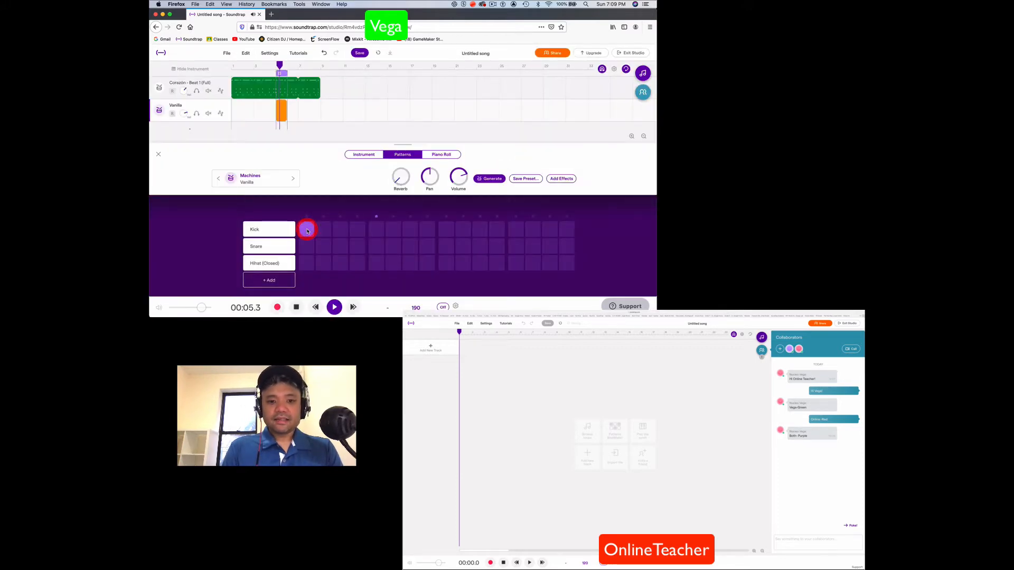
click(376, 229)
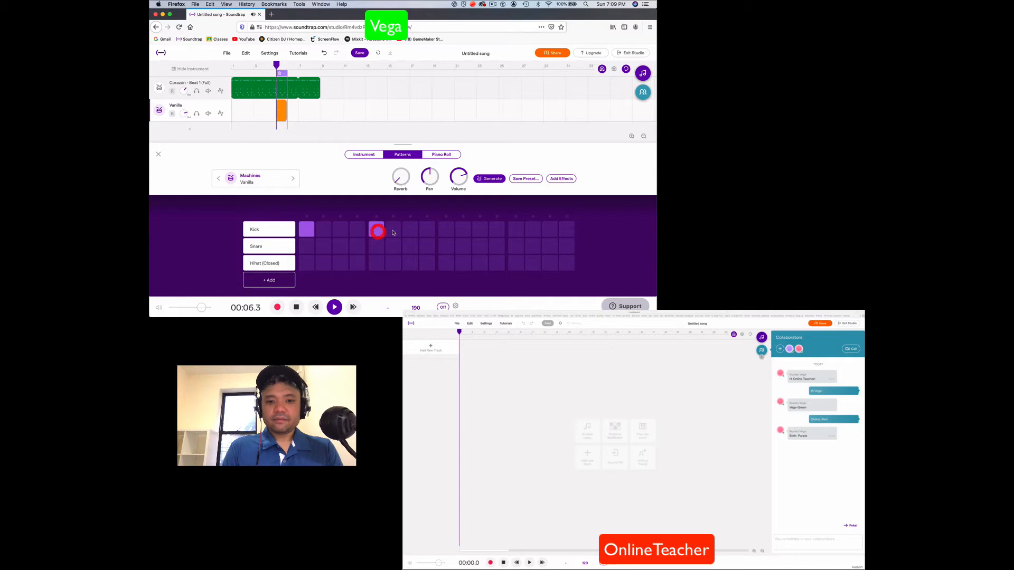
click(446, 229)
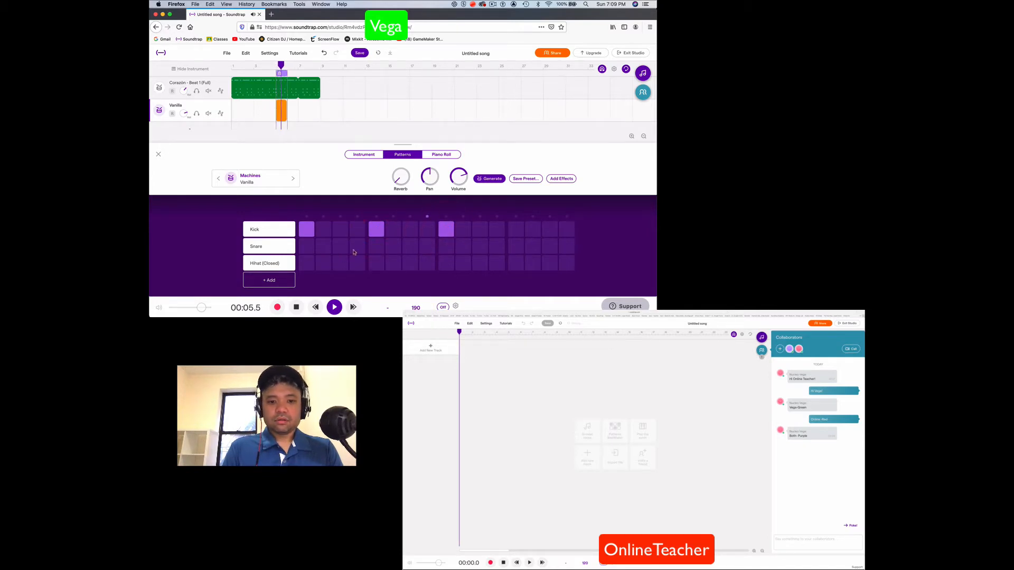
Place Snare hits on steps 13, 15 and 16 and Hihat (Closed) hits on steps 1 and 7 of the pattern
click(516, 246)
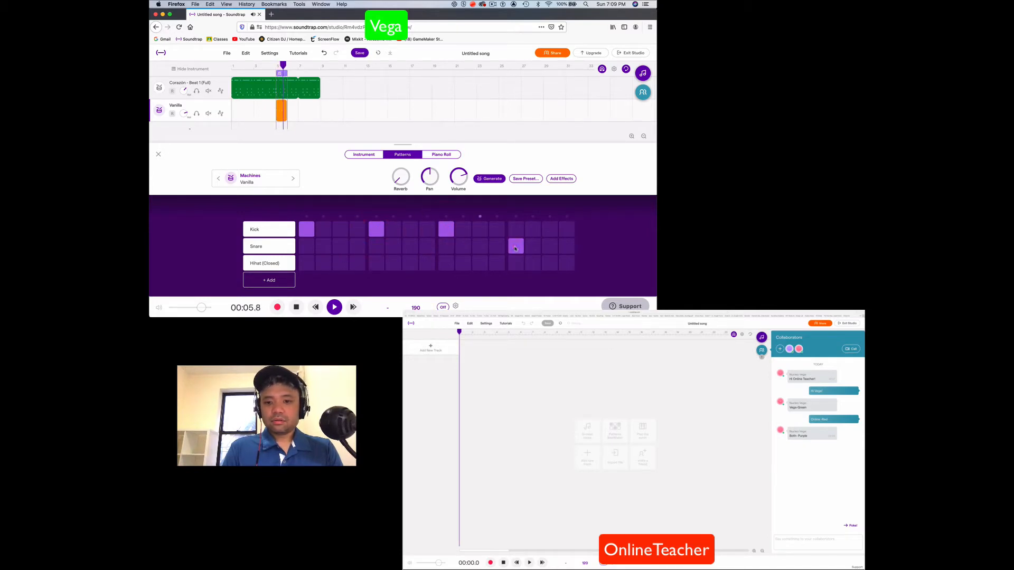
click(550, 246)
click(567, 246)
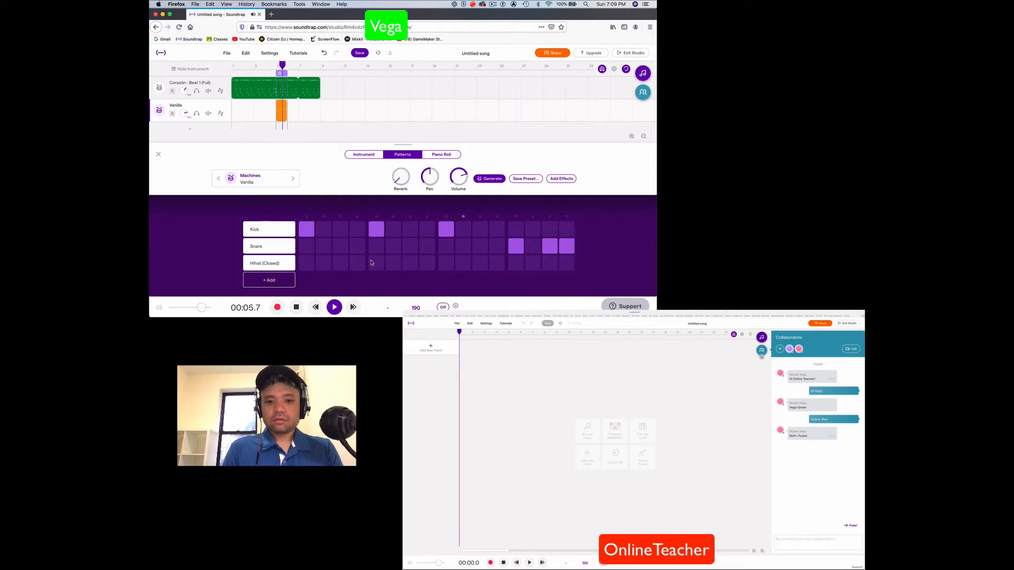
click(306, 263)
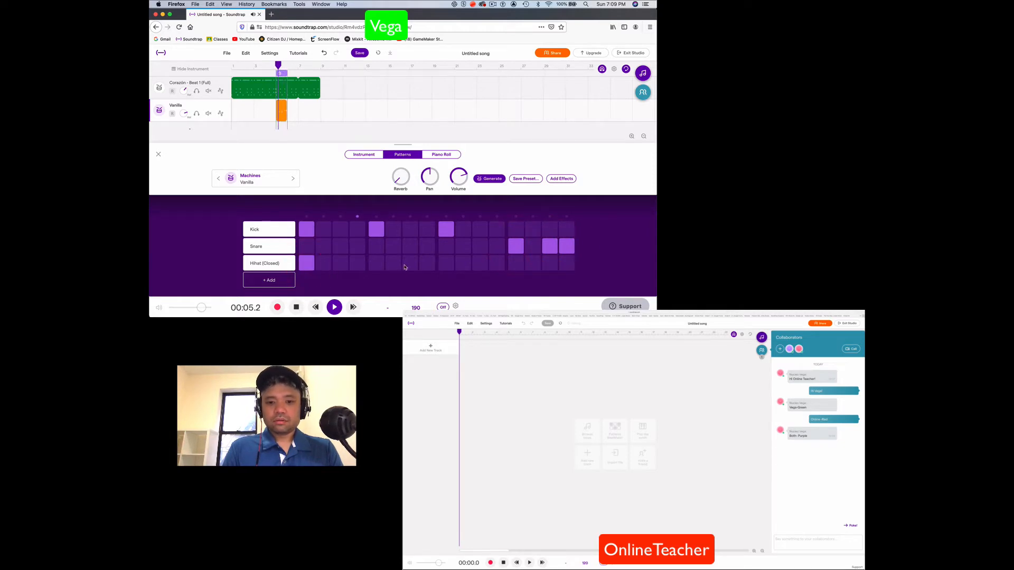
click(410, 265)
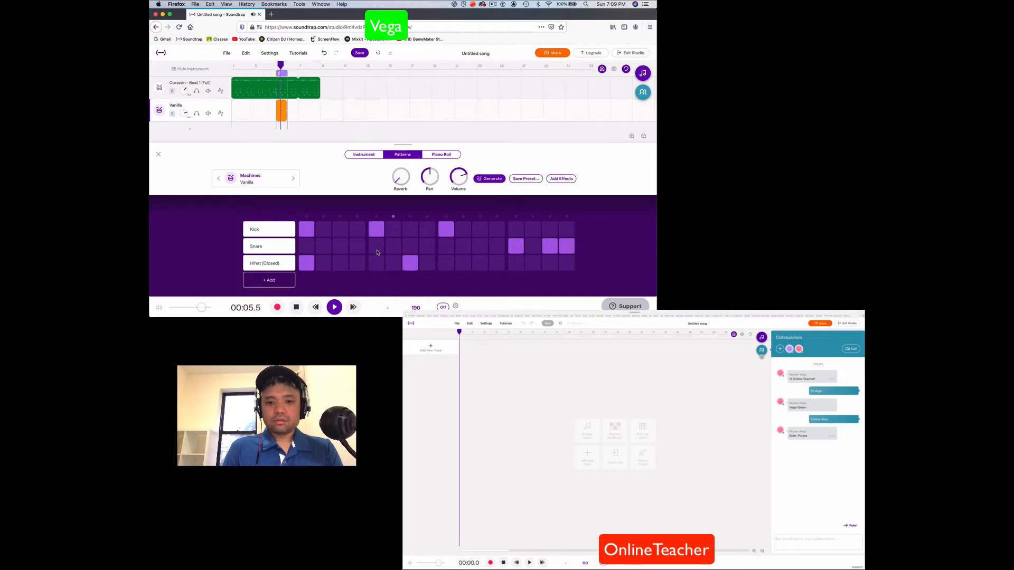
Try extra Snare hits on steps 7, 5 and 9 of the Vanilla drum pattern
click(409, 247)
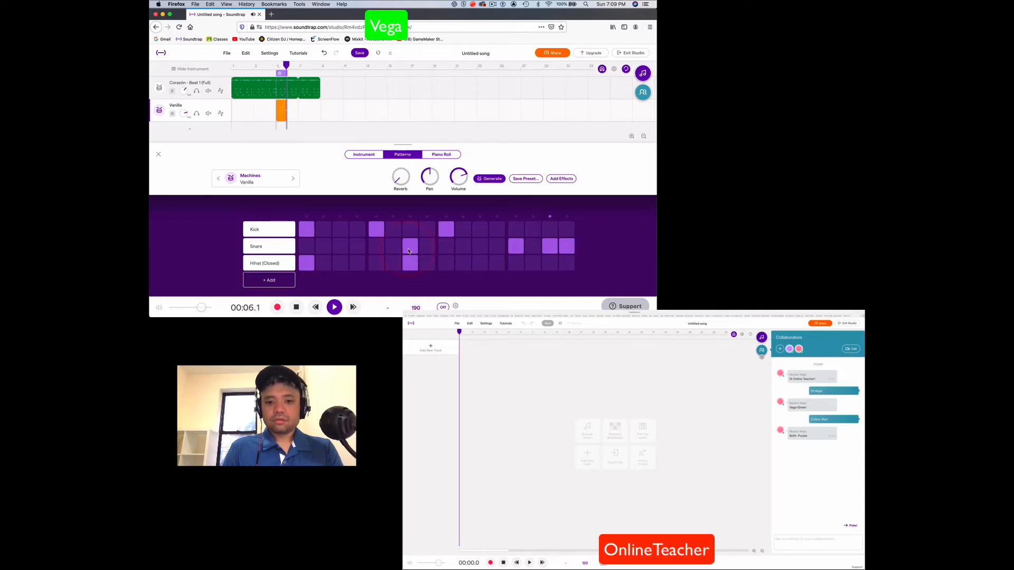
click(377, 247)
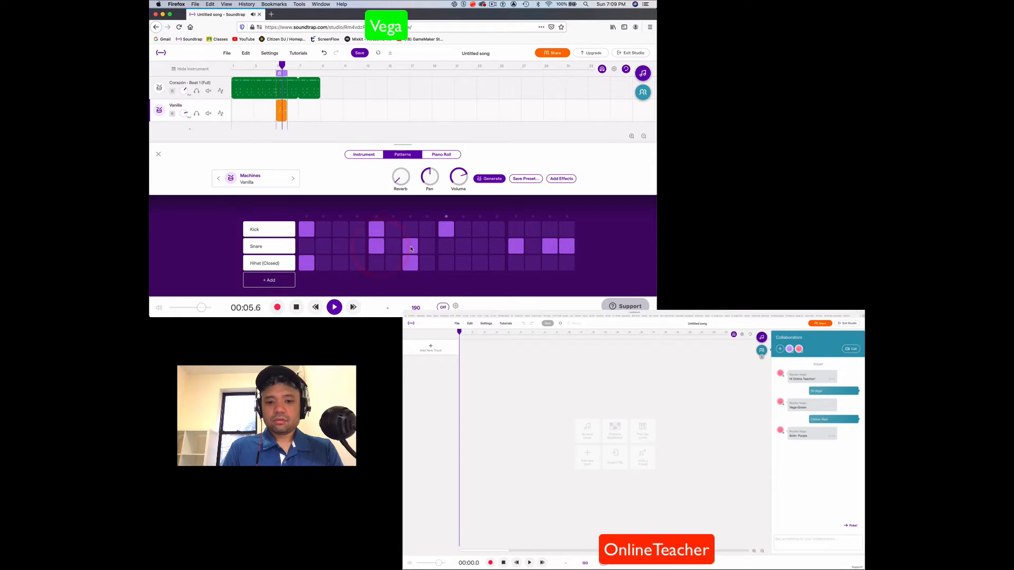
click(377, 247)
click(446, 248)
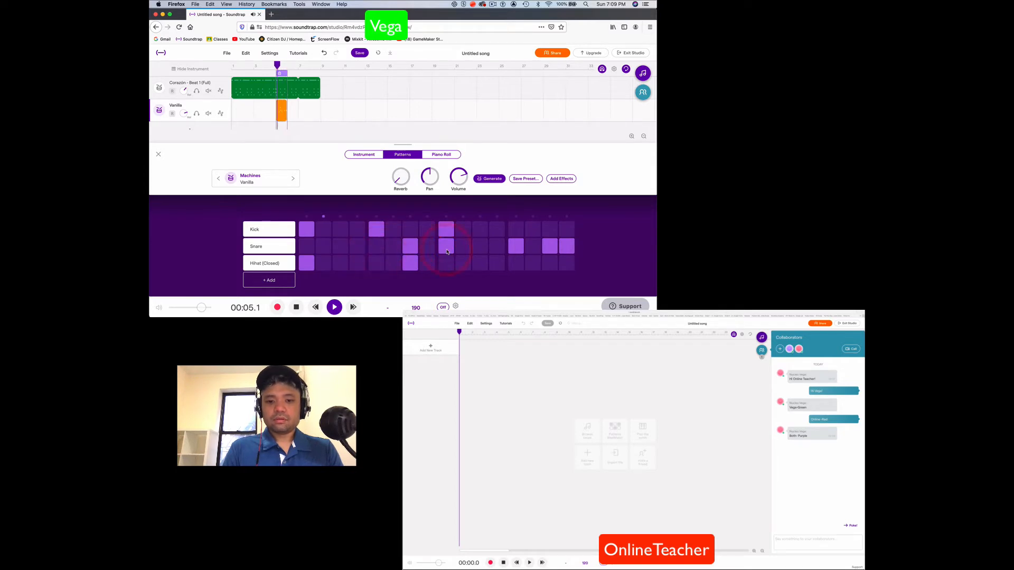
click(446, 249)
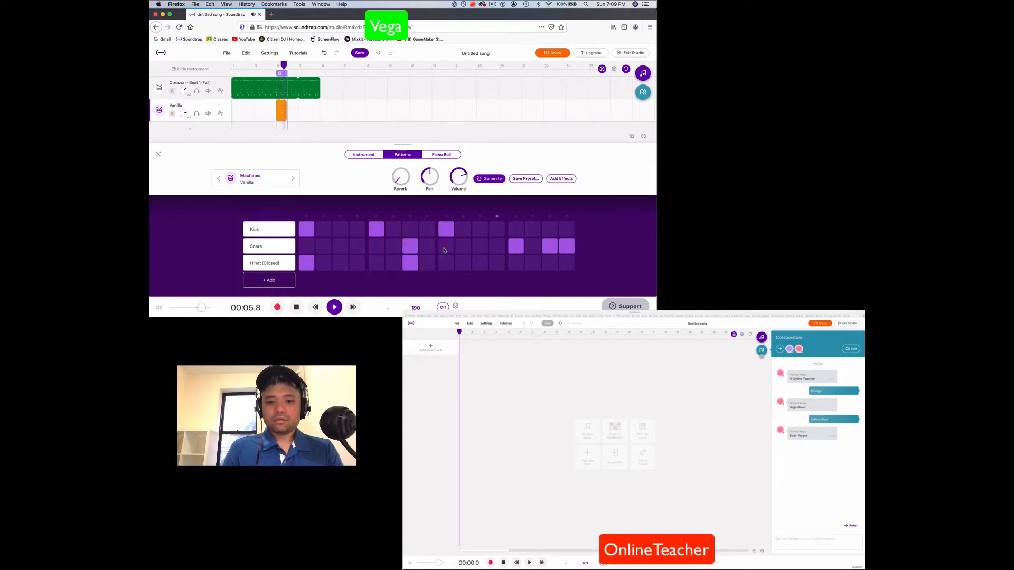
click(413, 247)
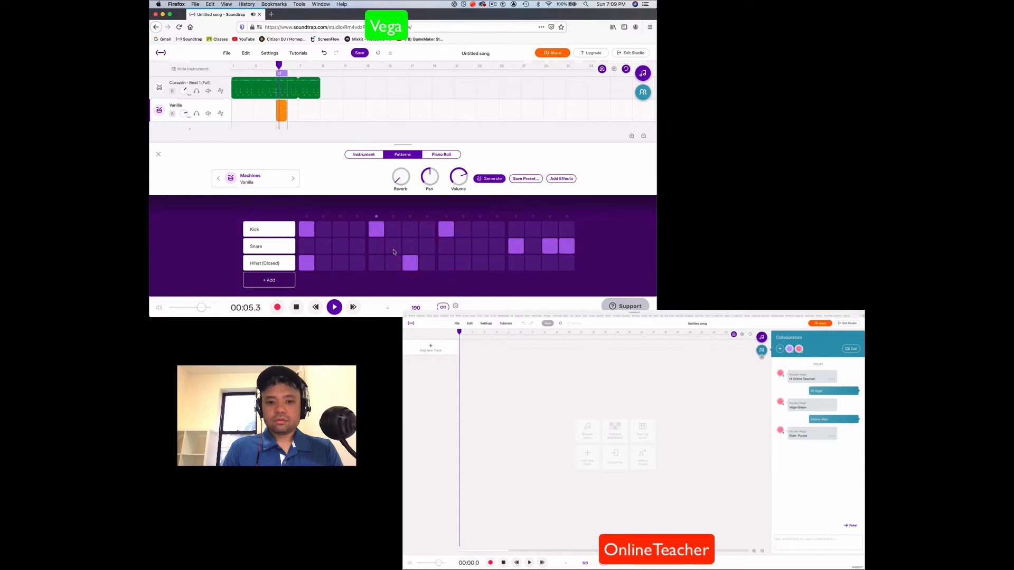
Stop playback, close the pattern editor and loop the Vanilla region out to the end of the Corazón loop
click(296, 307)
click(296, 308)
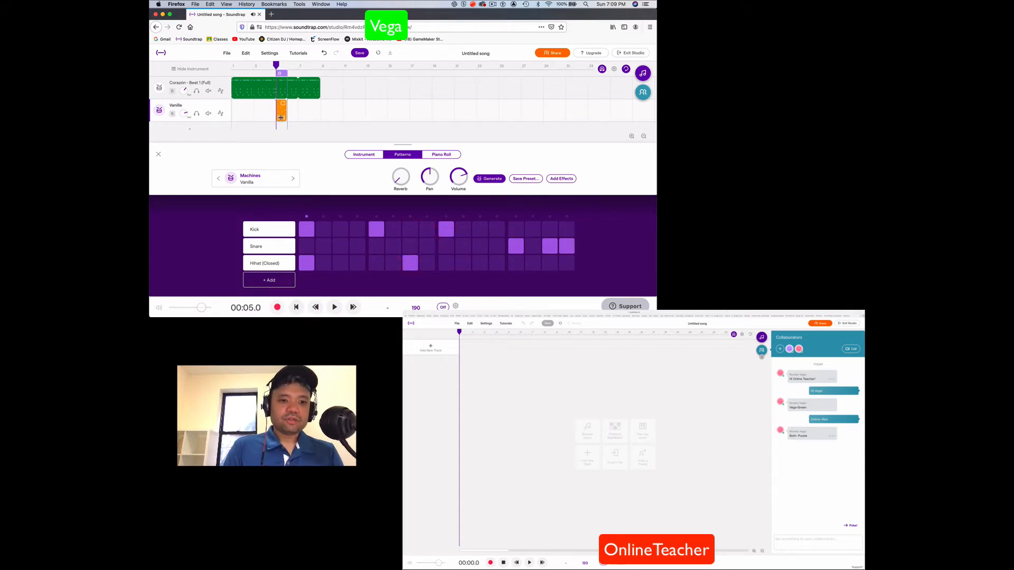
click(159, 157)
drag(286, 103, 318, 103)
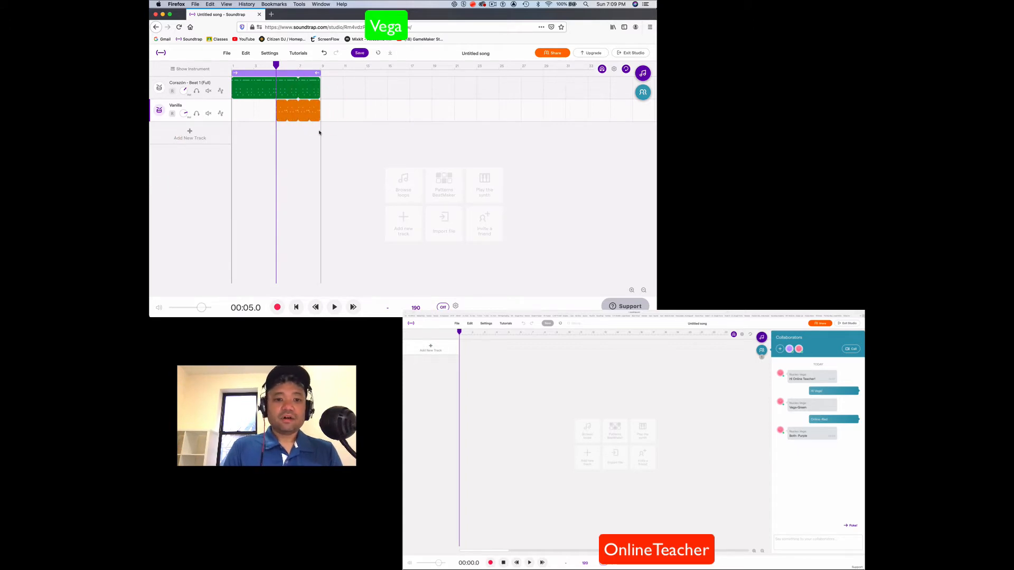
Change the colour of the Vanilla drum track to green
click(225, 104)
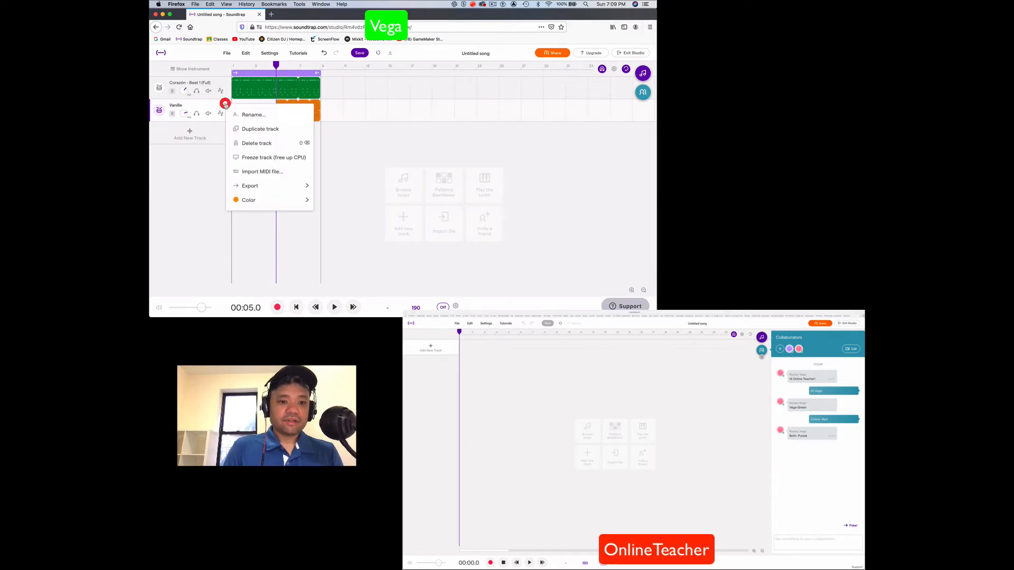
mouse_move(296, 197)
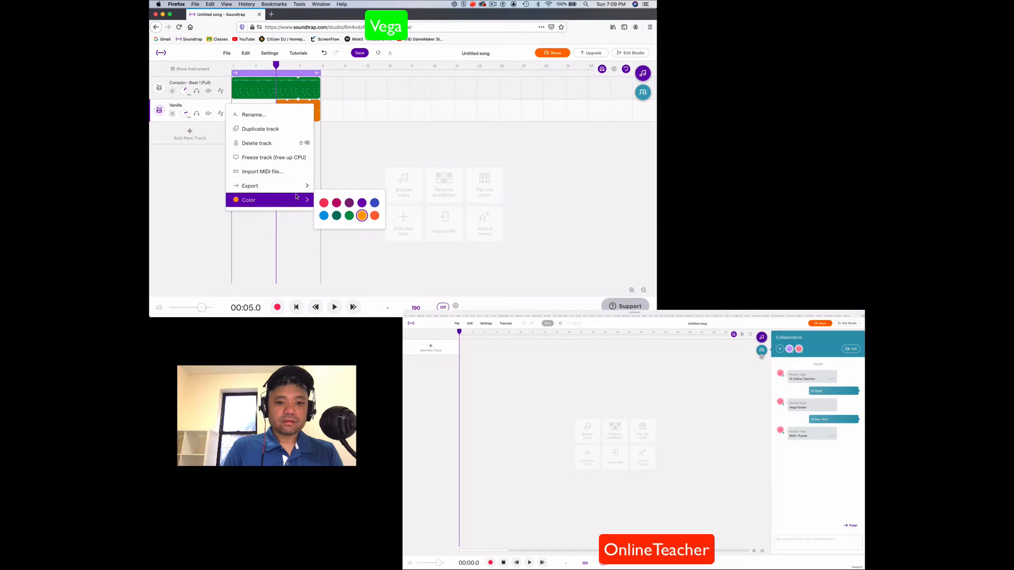
click(350, 216)
click(365, 159)
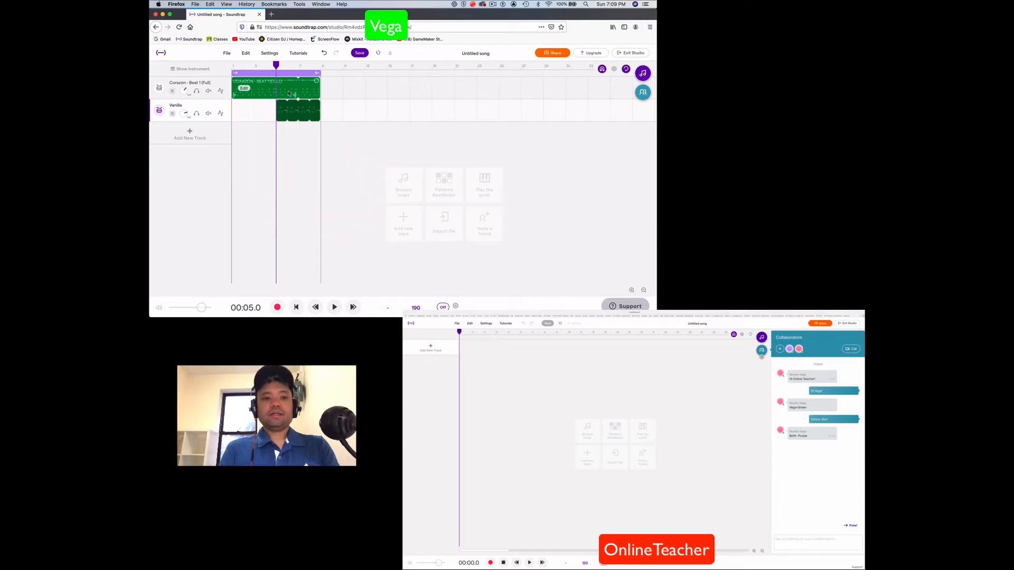
Play the song from the beginning to hear the Corazón and Vanilla tracks together, and stop playback
drag(274, 67, 227, 63)
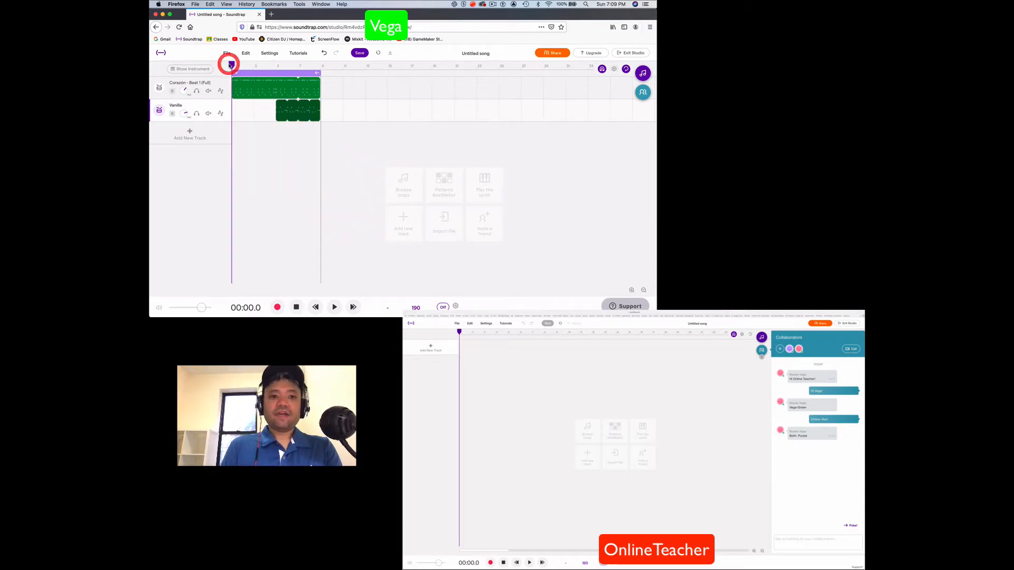
key(space)
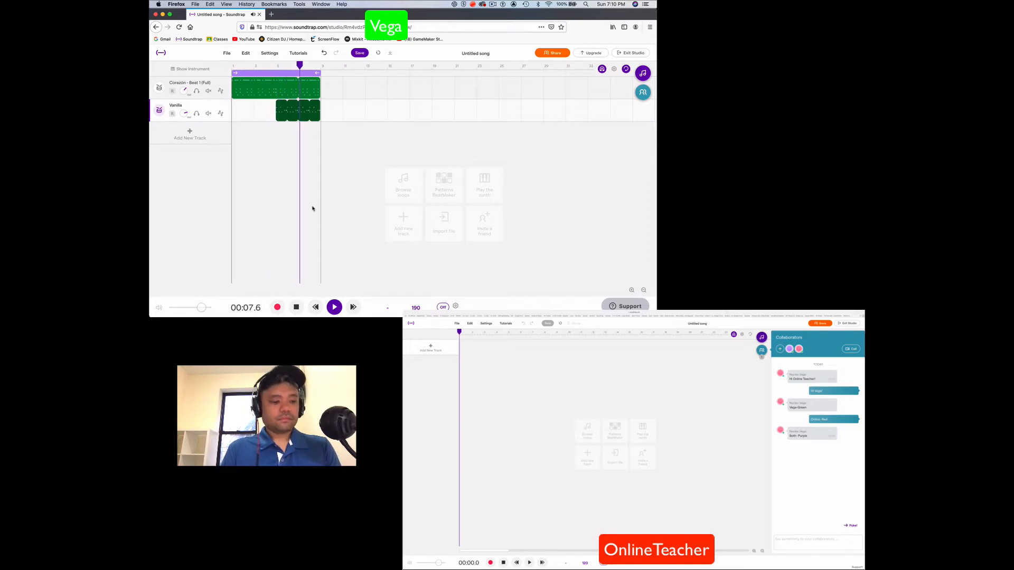
click(296, 306)
Sync the two green drum tracks from the song owner's collaborators chat and load the update in the invited collaborator's studio
click(642, 93)
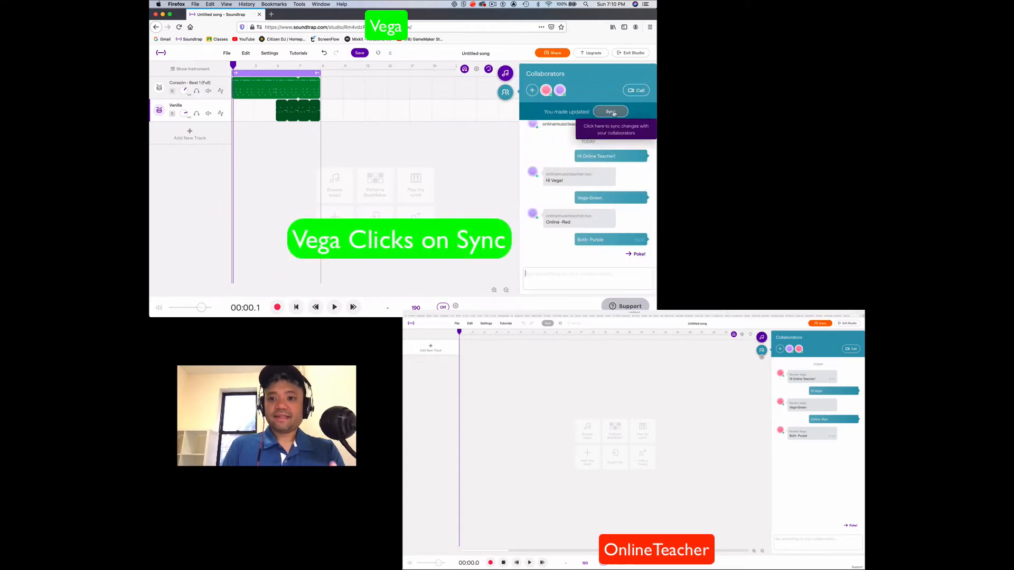
click(611, 112)
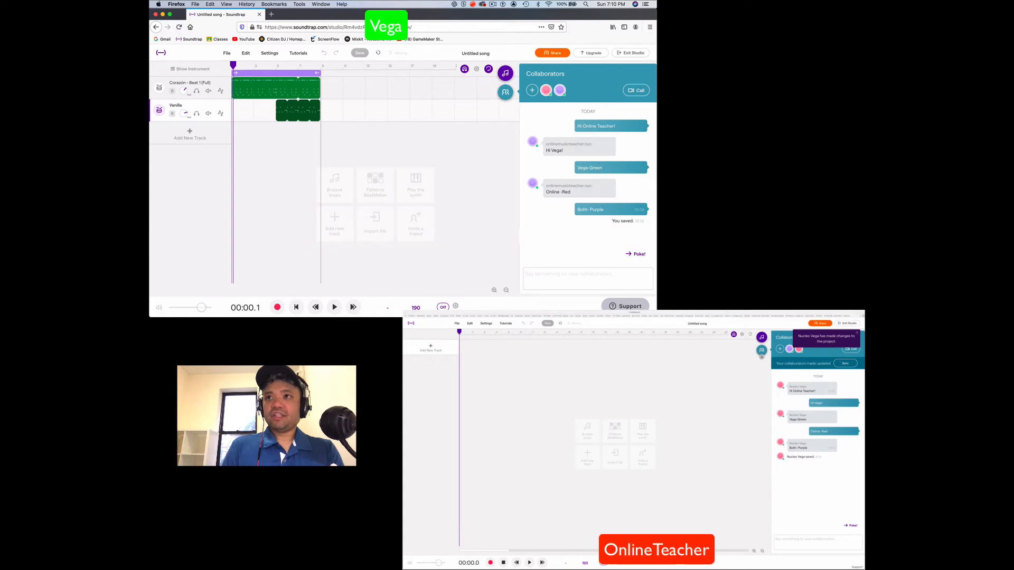
click(845, 364)
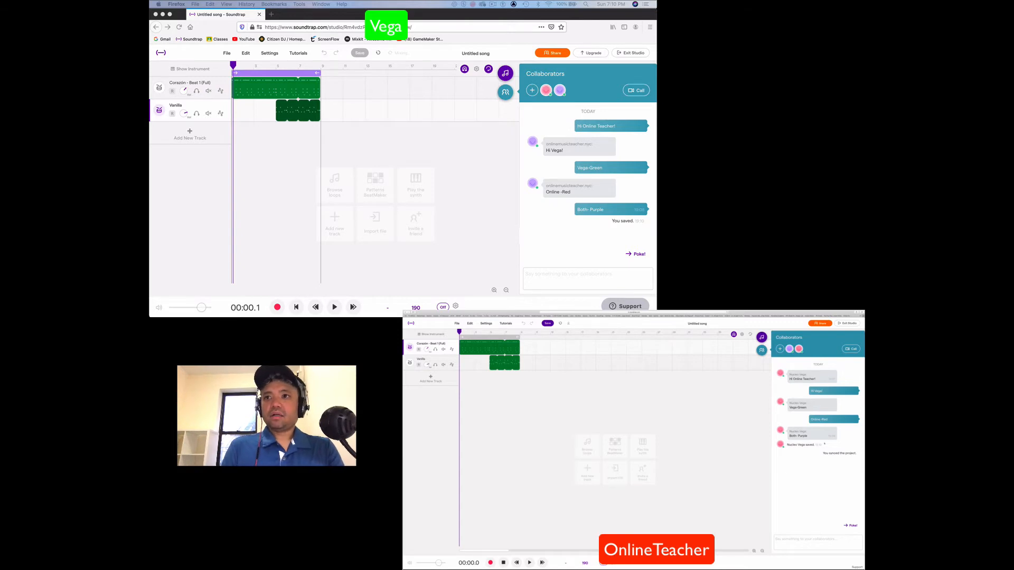
Send "That's cool. But let me add bass!" from the invited collaborator's chat and reply "Yes, Let's keep it!" from the song owner's chat
click(782, 542)
text(Tha)
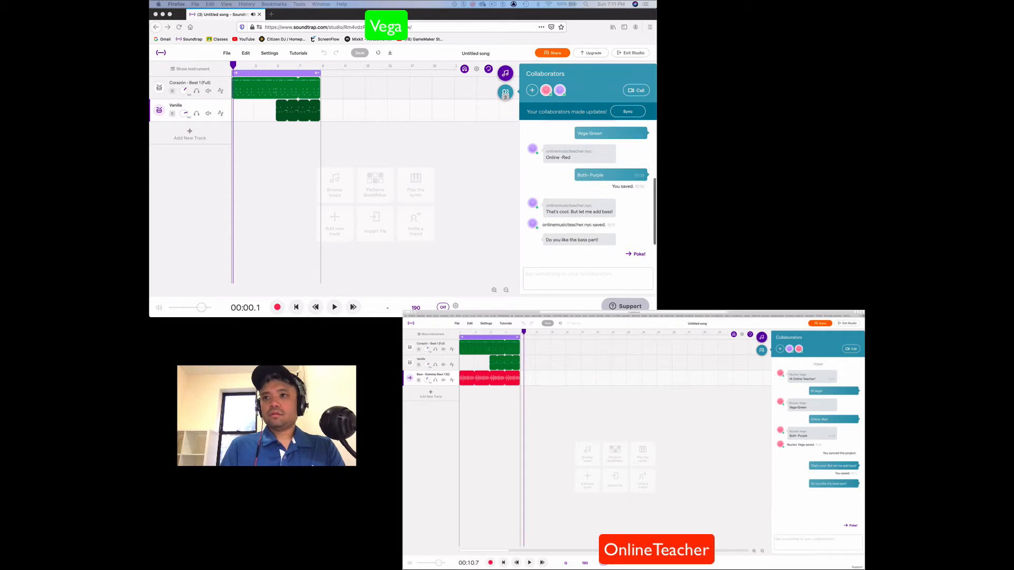
click(532, 273)
text(Yes, Let's keep it!)
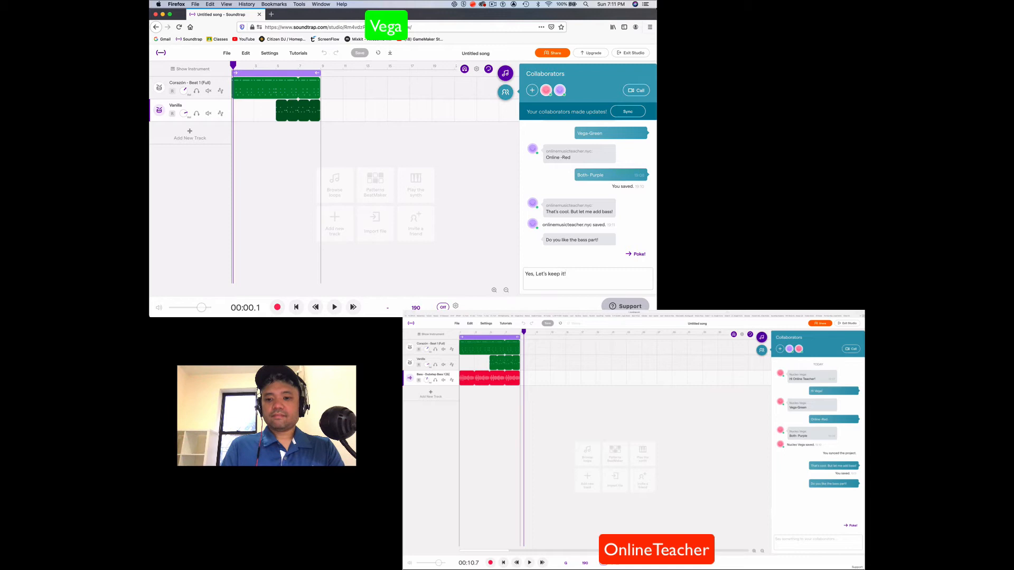
key(Return)
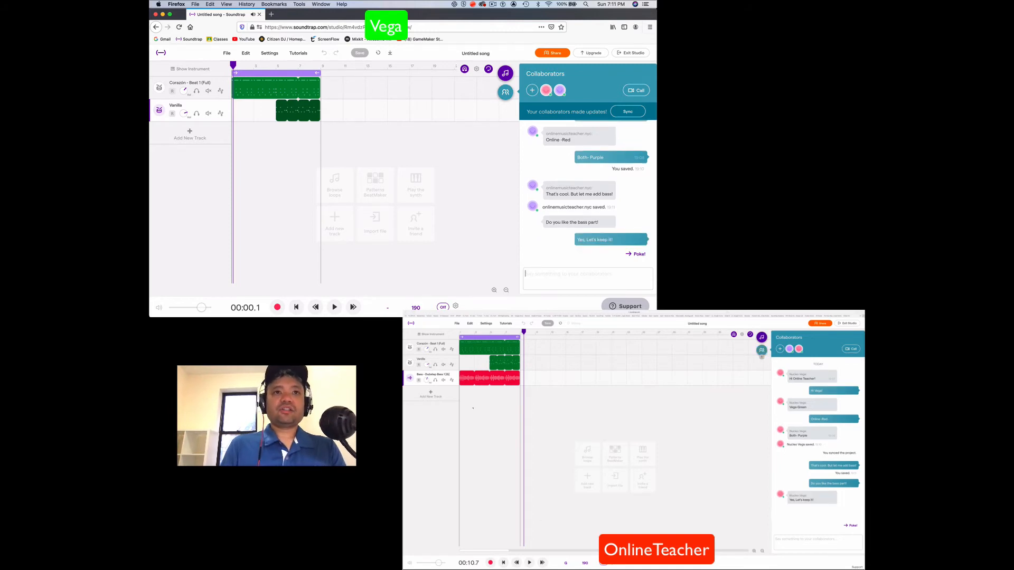
Add a Voice & microphone track in the invited collaborator's studio and choose the Echo voice preset
click(474, 408)
click(430, 394)
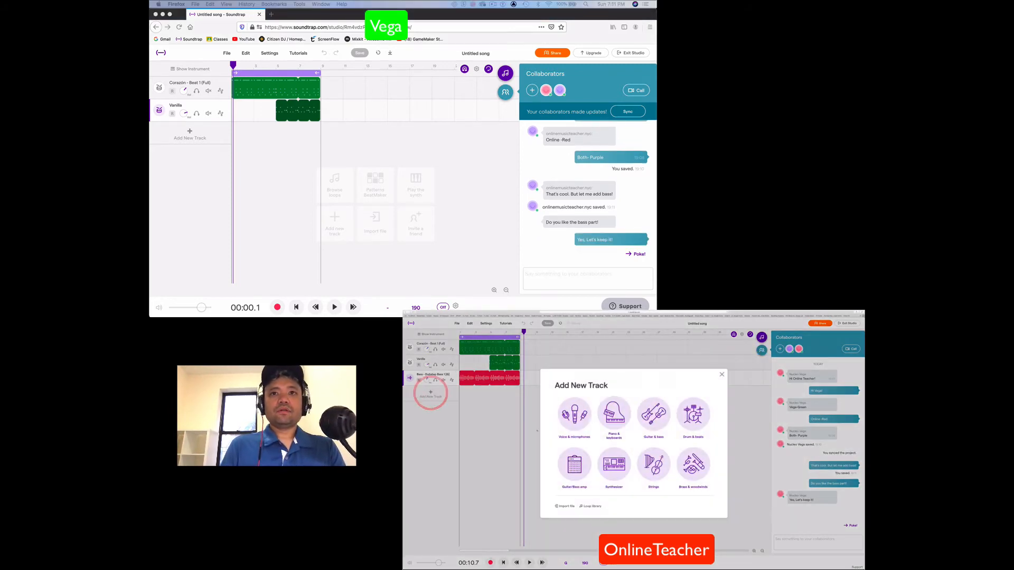
click(575, 416)
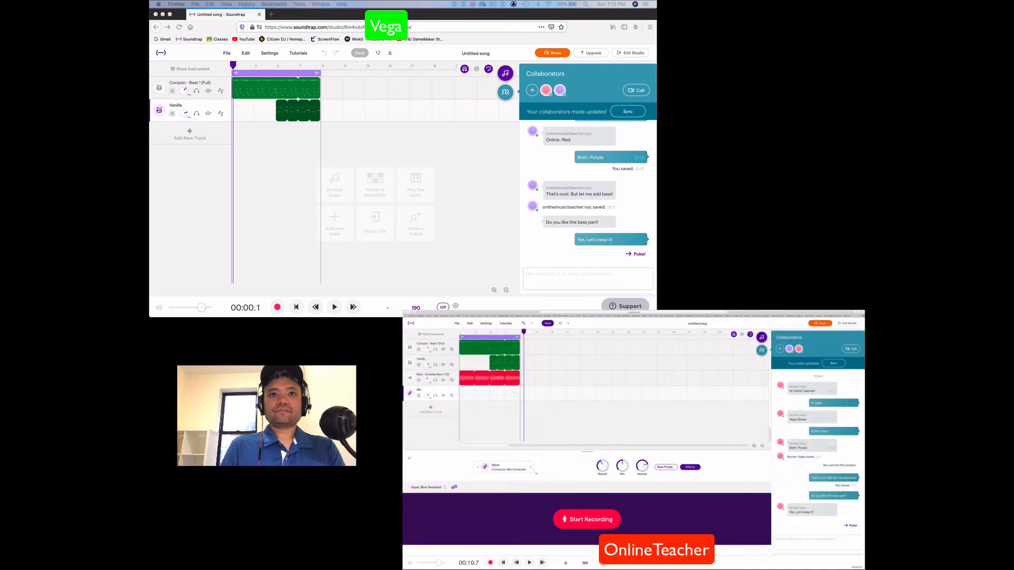
click(530, 467)
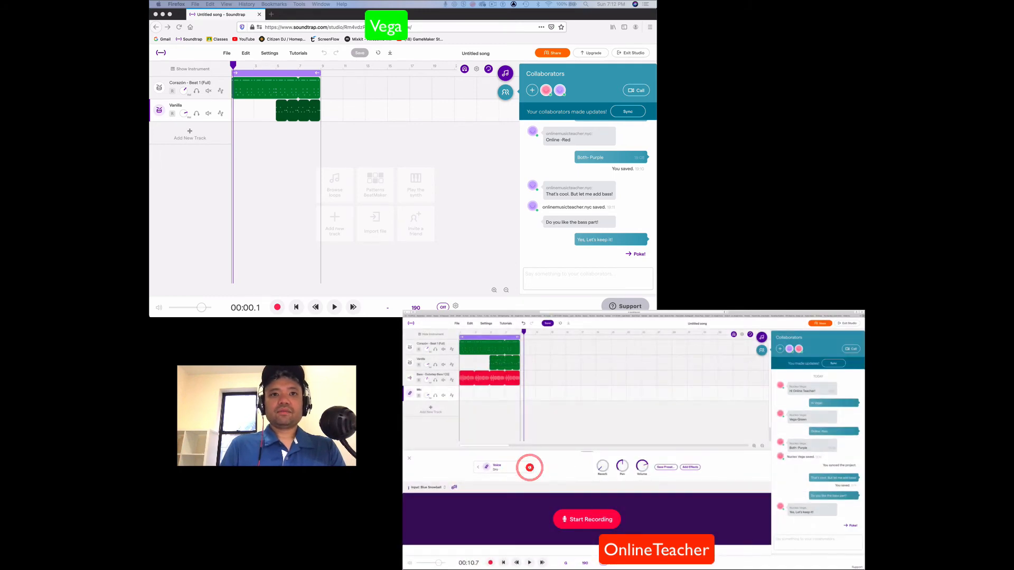
click(529, 467)
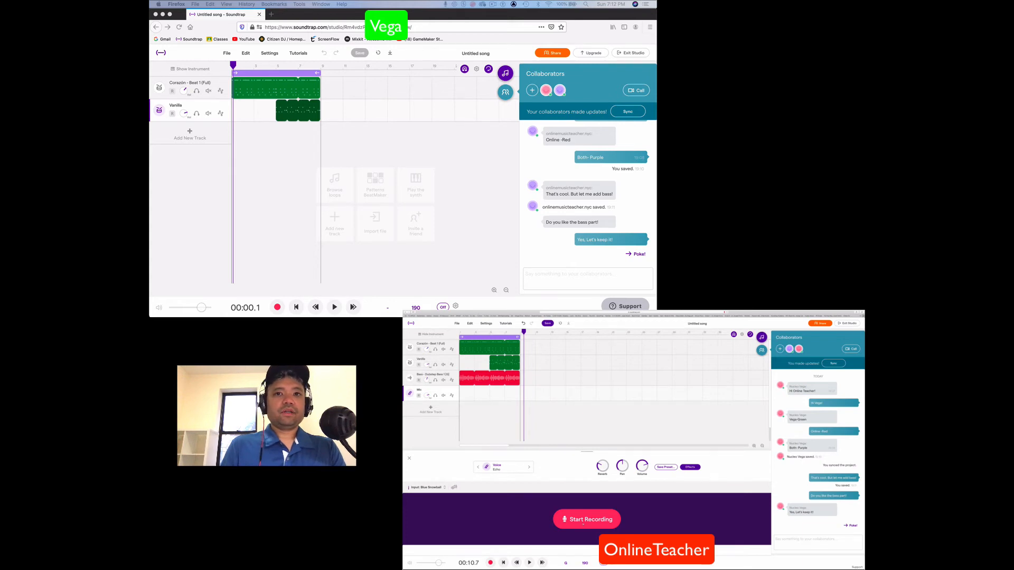
Record a vocal take on the new Mic track using headphones and close the recording panel
click(583, 522)
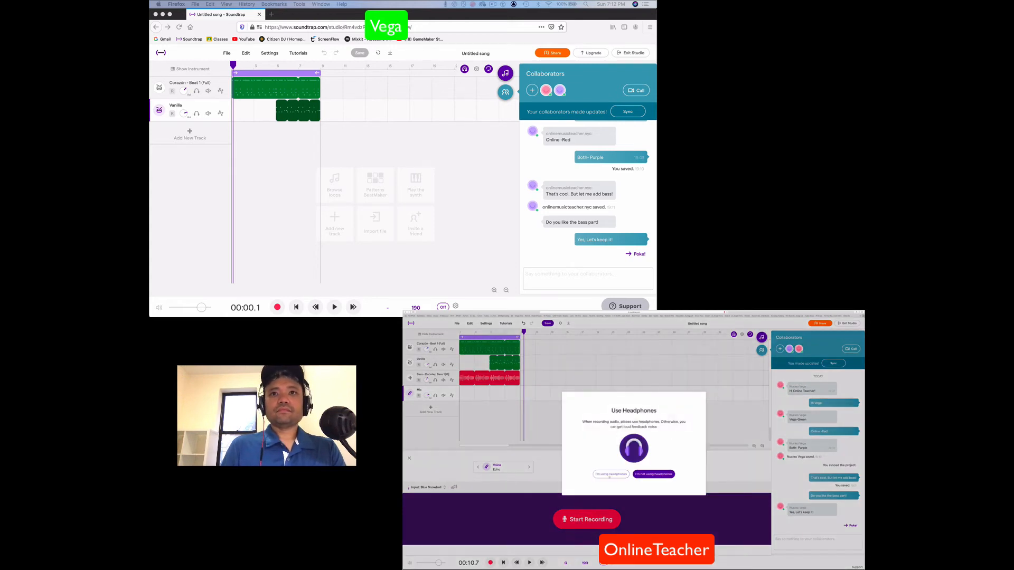
click(610, 474)
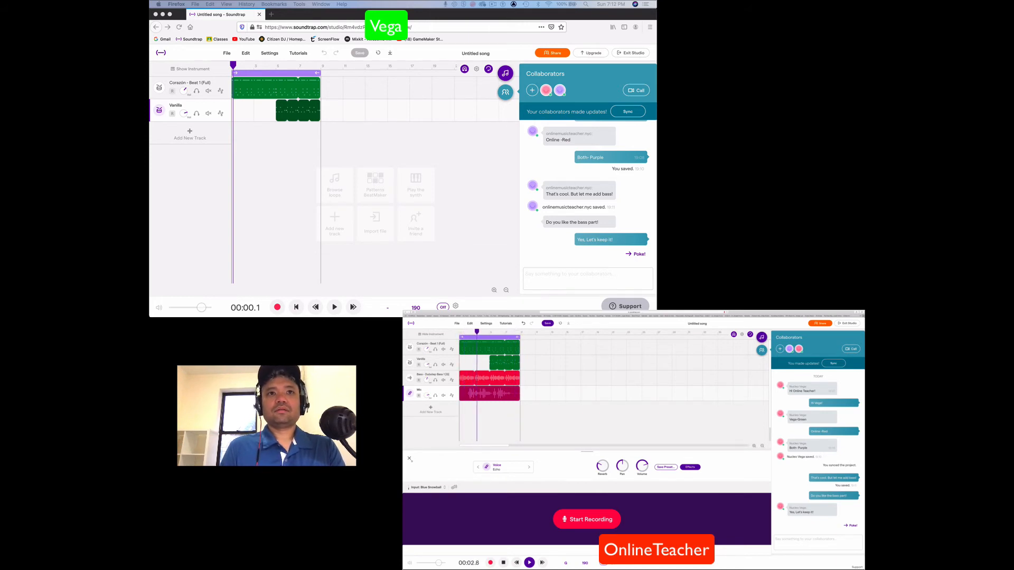
click(409, 459)
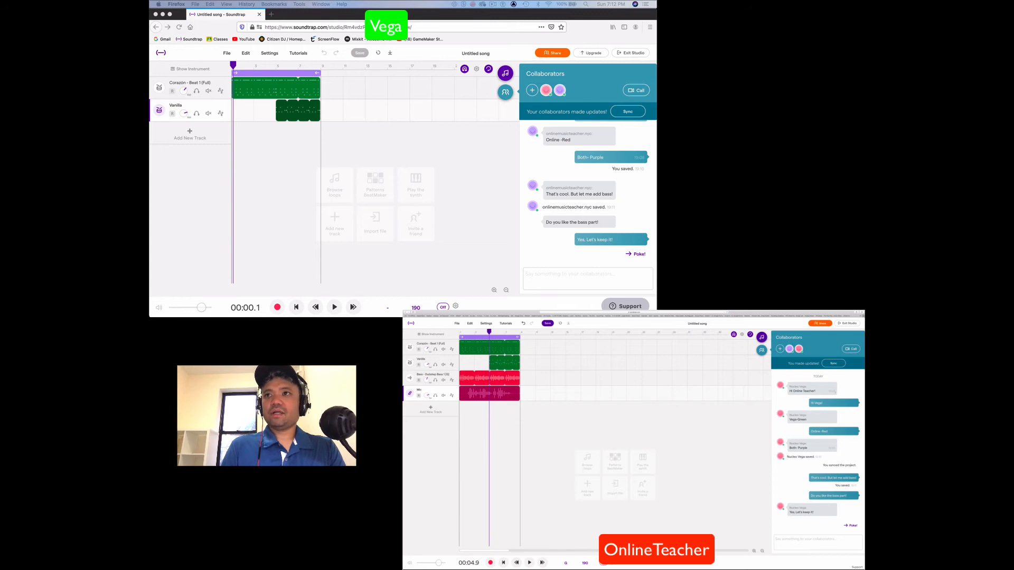
Sync the bass and Mic tracks from the invited collaborator's studio into the song owner's studio and play part of the updated song
click(834, 364)
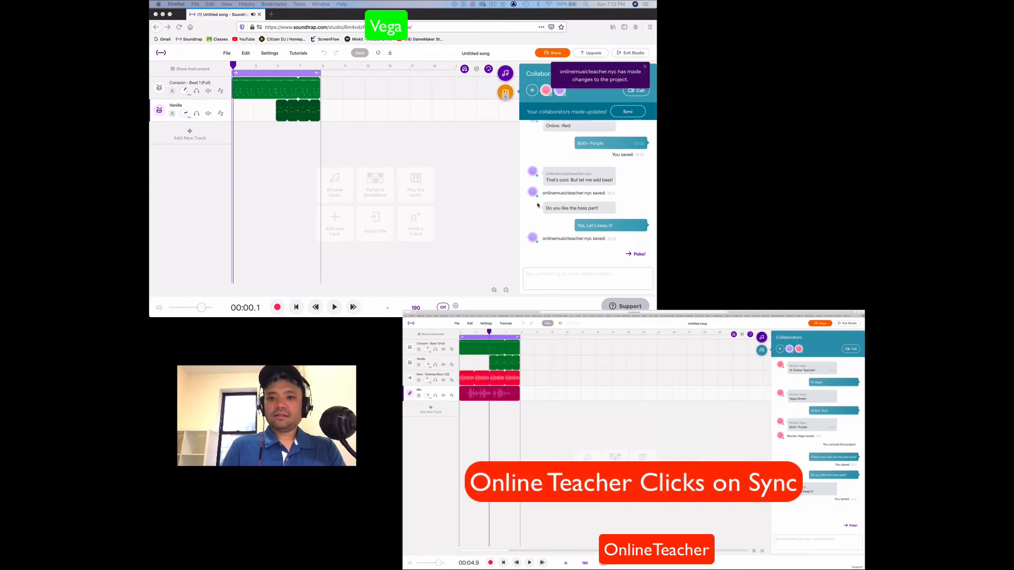
click(628, 112)
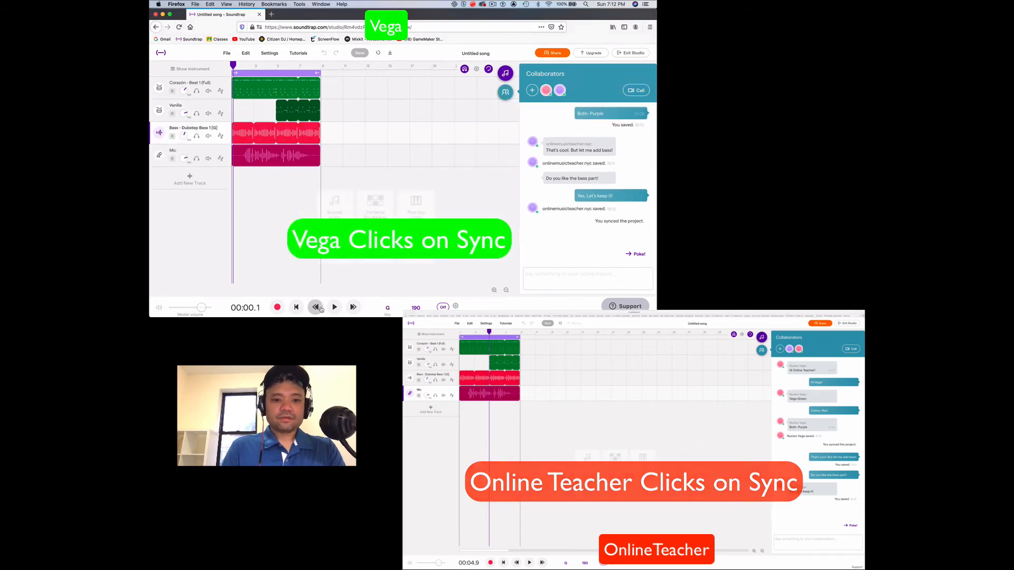
click(334, 306)
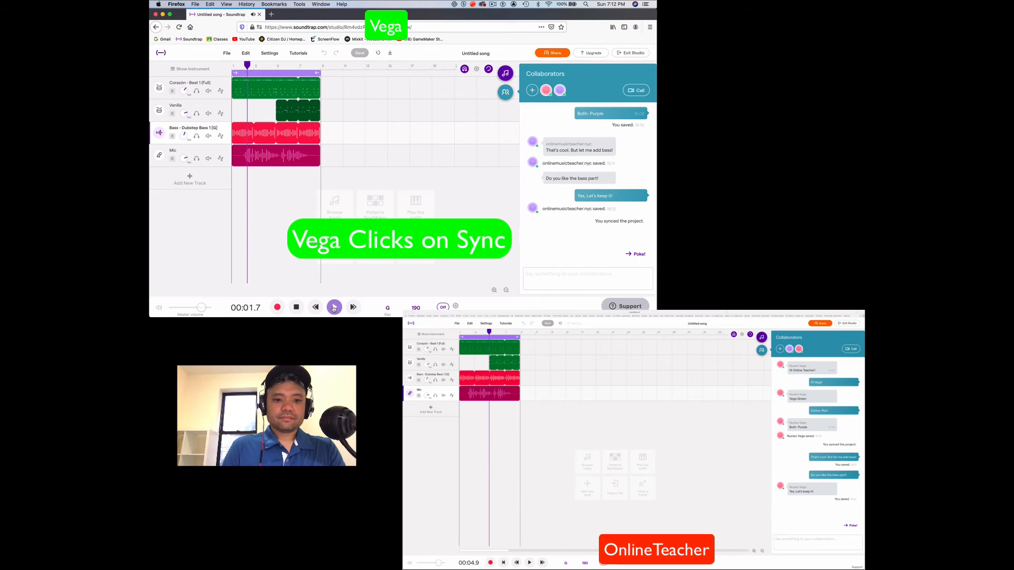
click(296, 307)
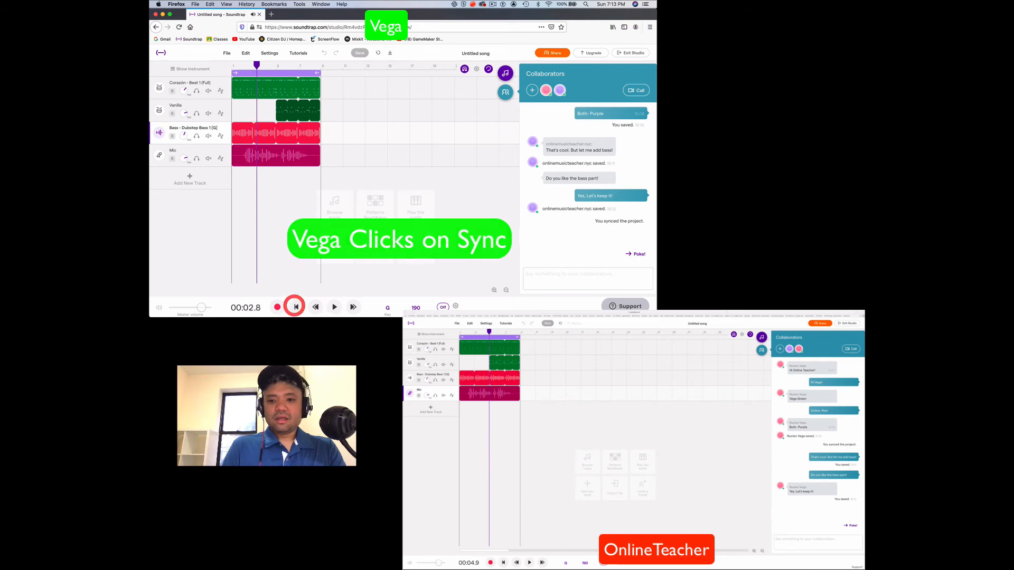
Send the chat message "Thanks! But it sounds too nice. I'll add distortion." from the song owner's studio
click(541, 270)
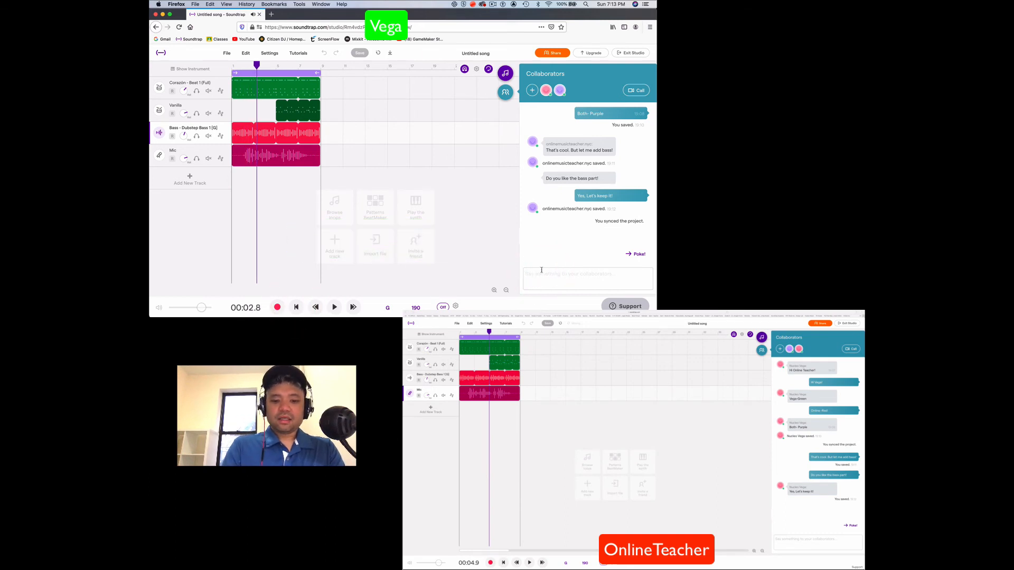
text(Thanks! But it soun)
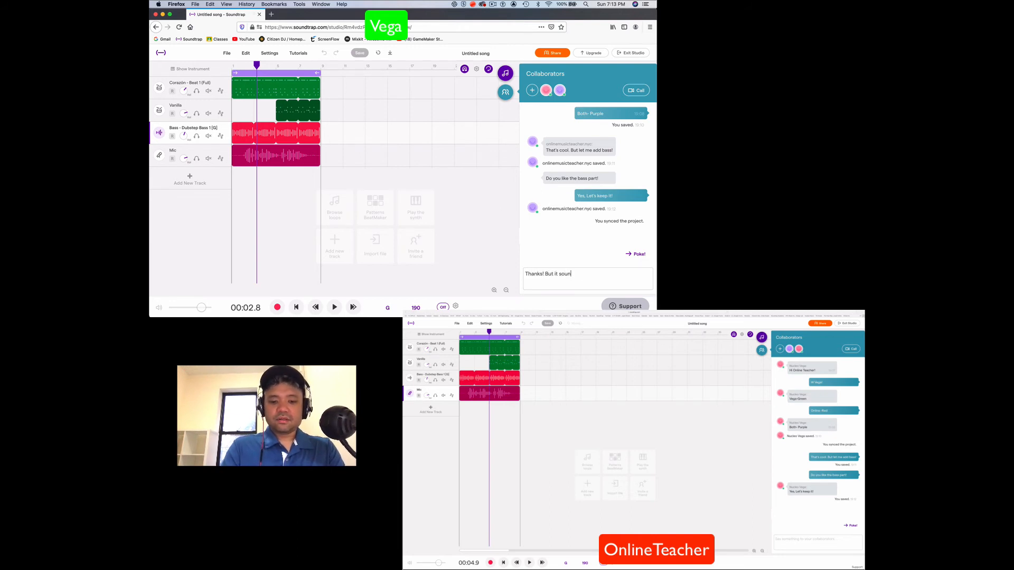
text(ds too nice.)
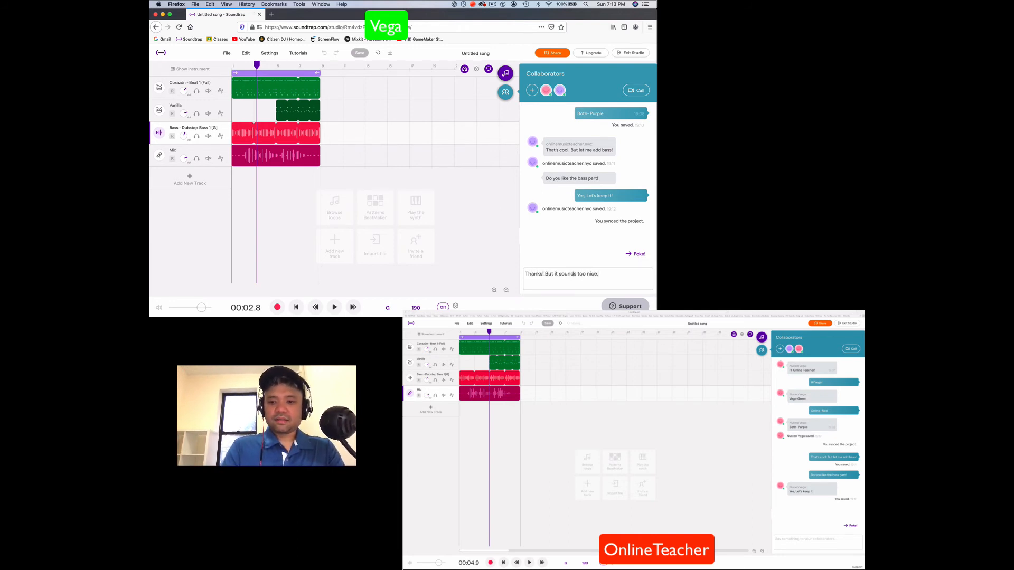
text(  I'll add distortion.)
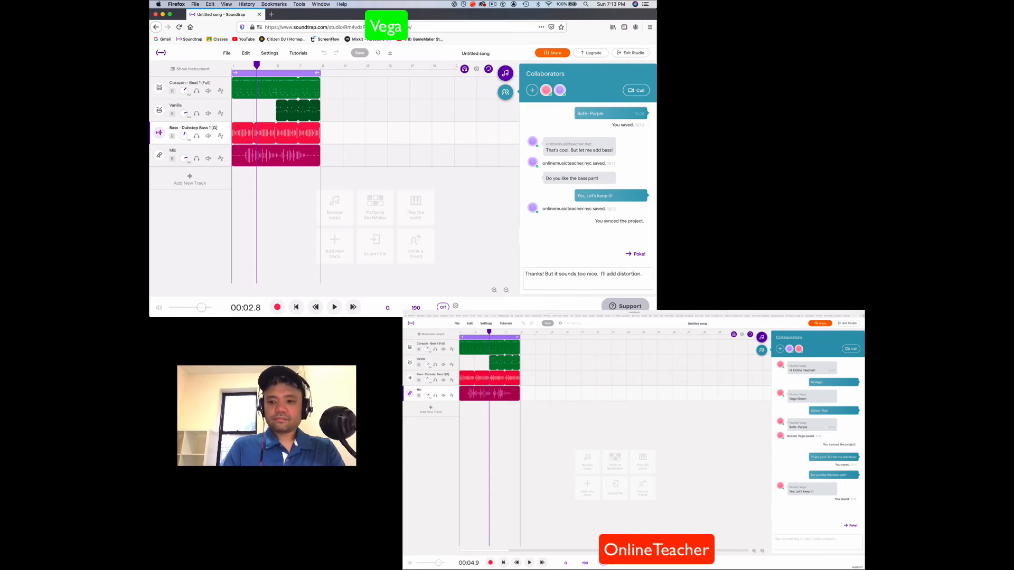
key(Return)
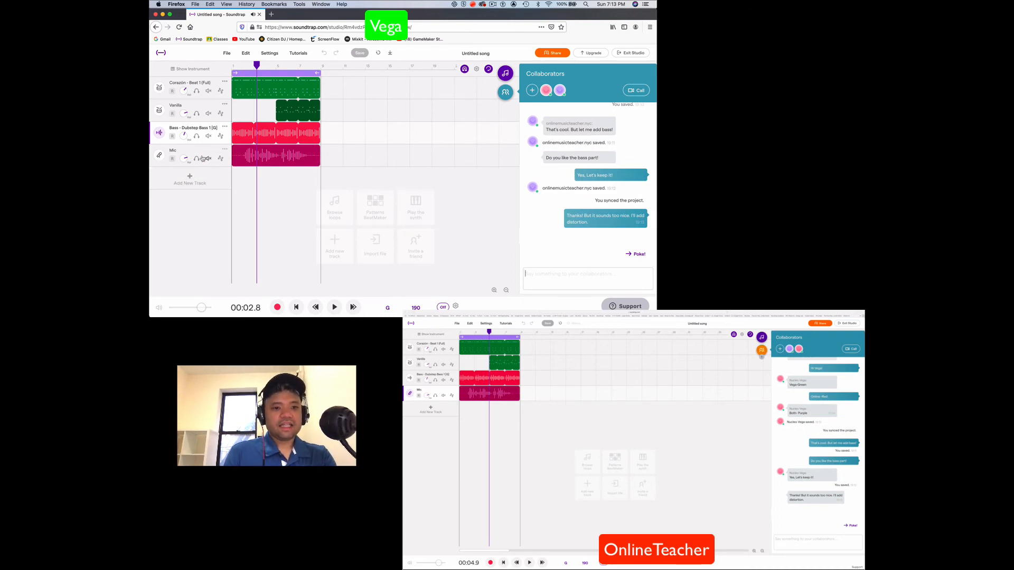
Change the pitch of the Mic track's recording by -2
right_click(247, 166)
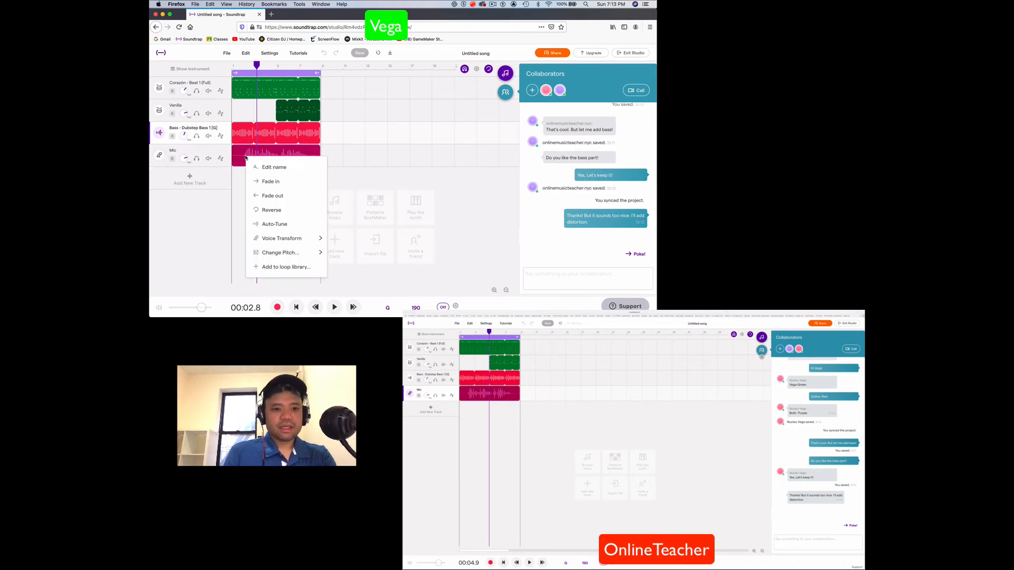
mouse_move(280, 242)
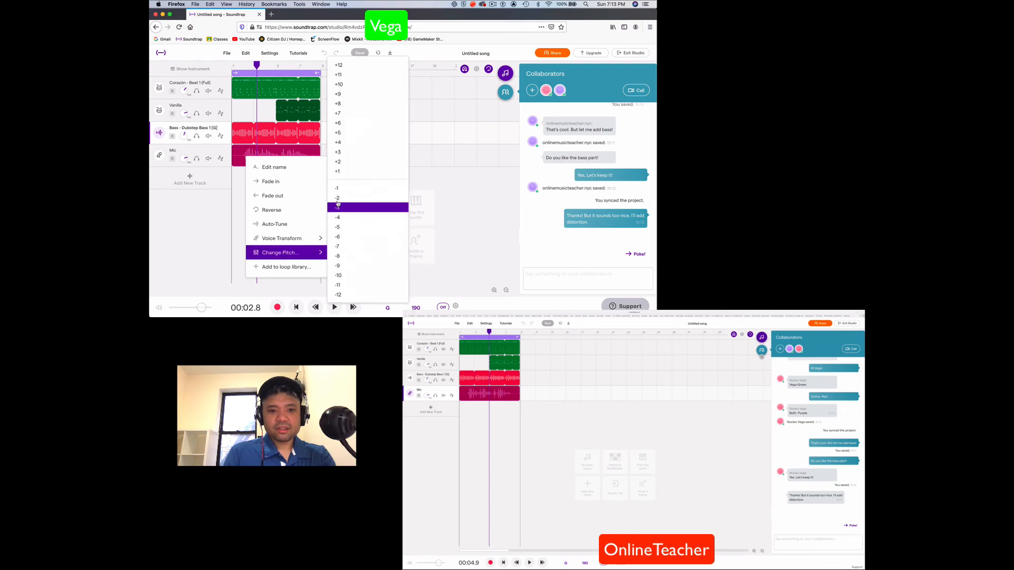
click(338, 201)
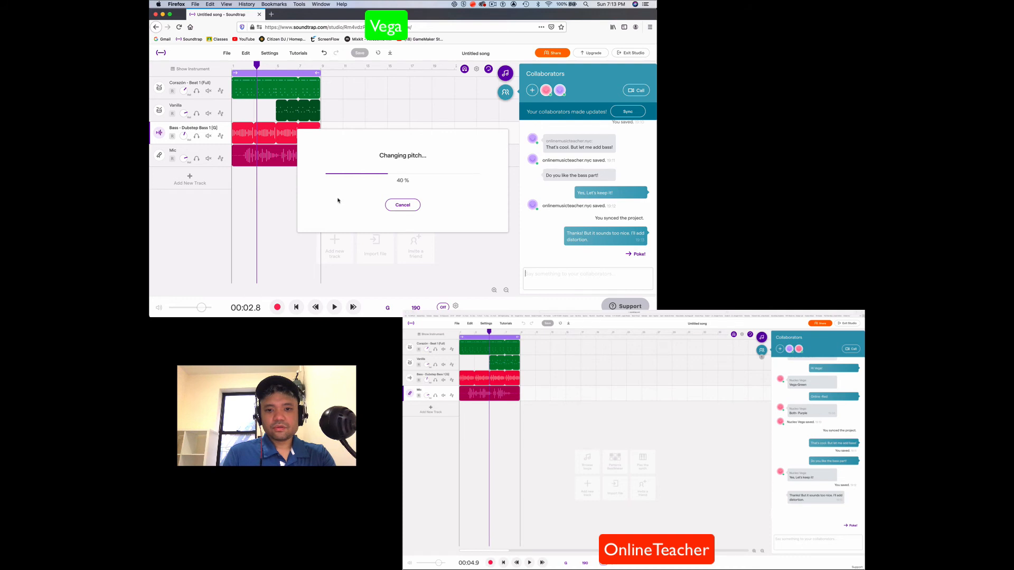
Play the song from the beginning to hear the pitch-changed Mic recording, and stop playback
drag(256, 66, 232, 66)
key(space)
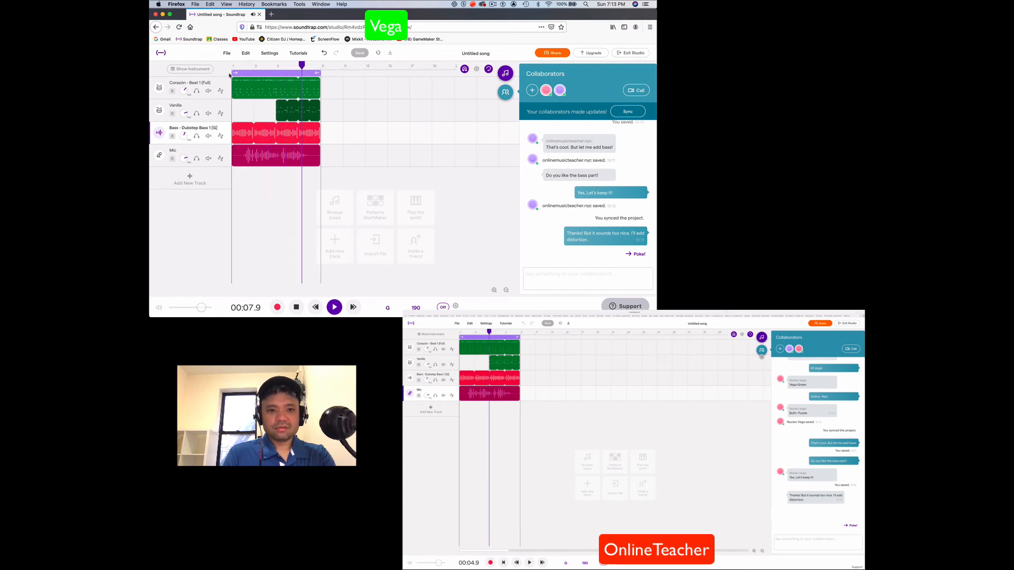
key(space)
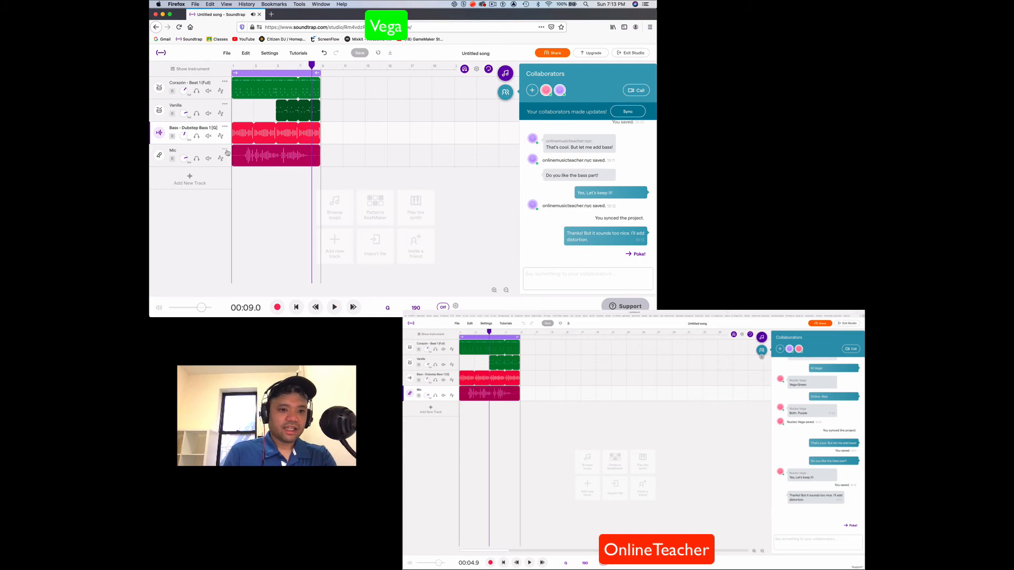
Change the Mic track's color to purple, the color agreed in the chat for joint work, and play the song from the beginning
scroll(570, 193, up, 5)
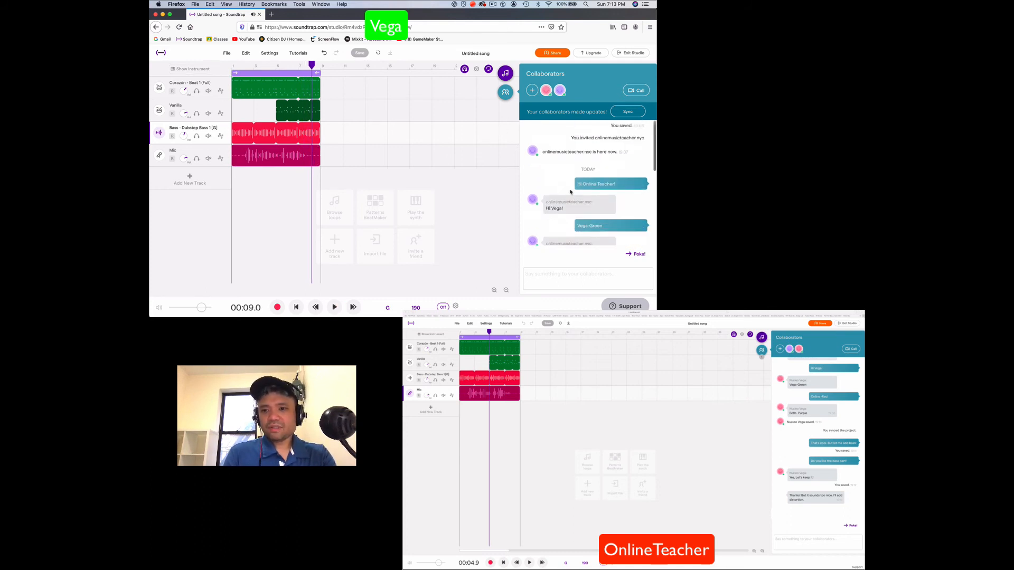
scroll(573, 187, up, 2)
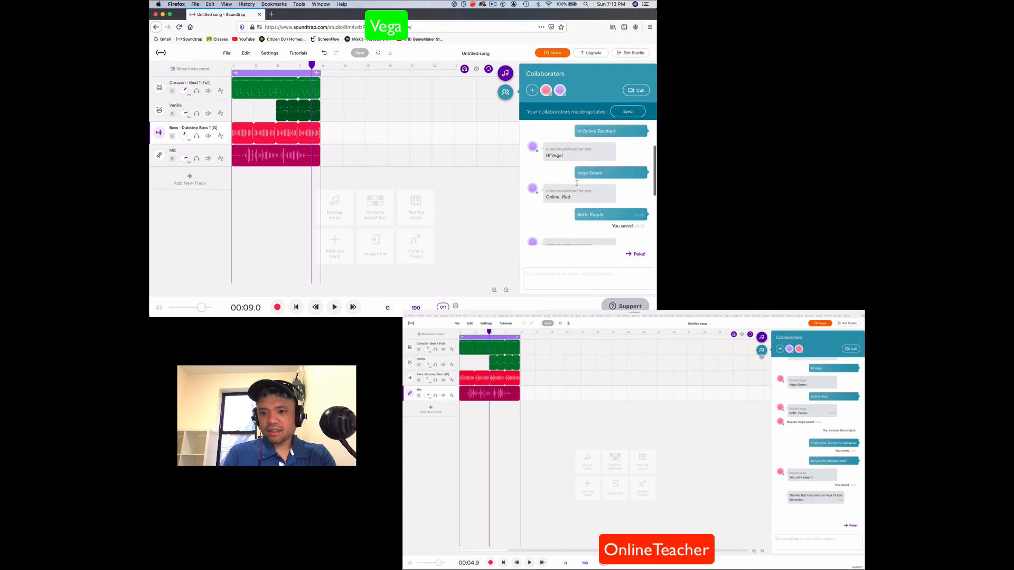
scroll(587, 179, down, 1)
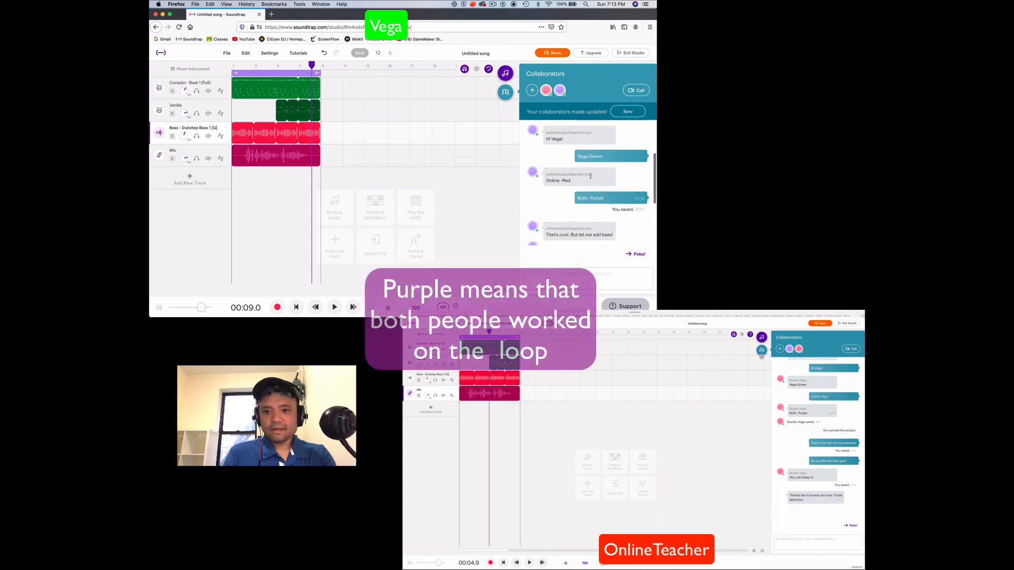
scroll(586, 181, down, 1)
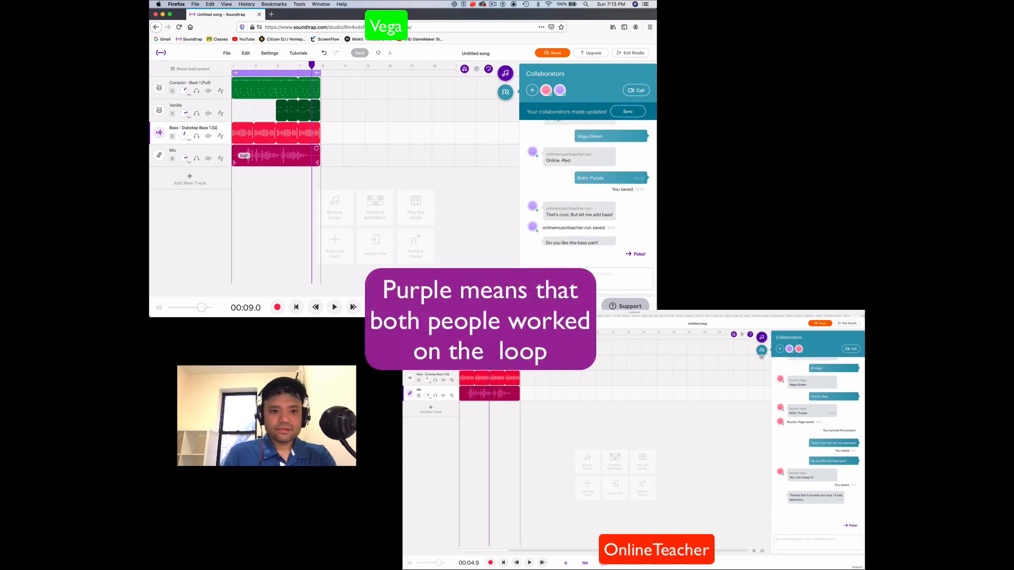
right_click(225, 150)
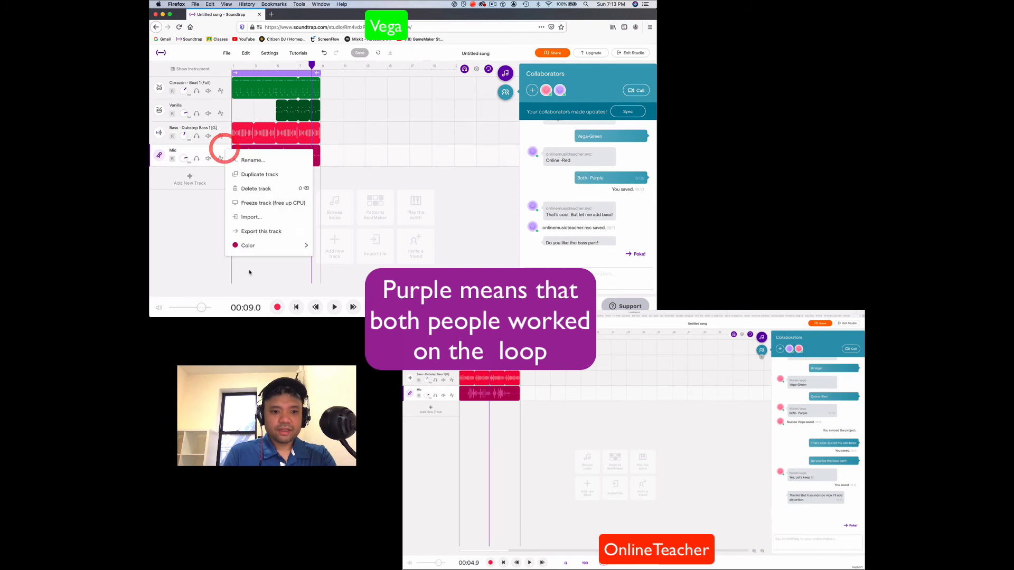
mouse_move(263, 249)
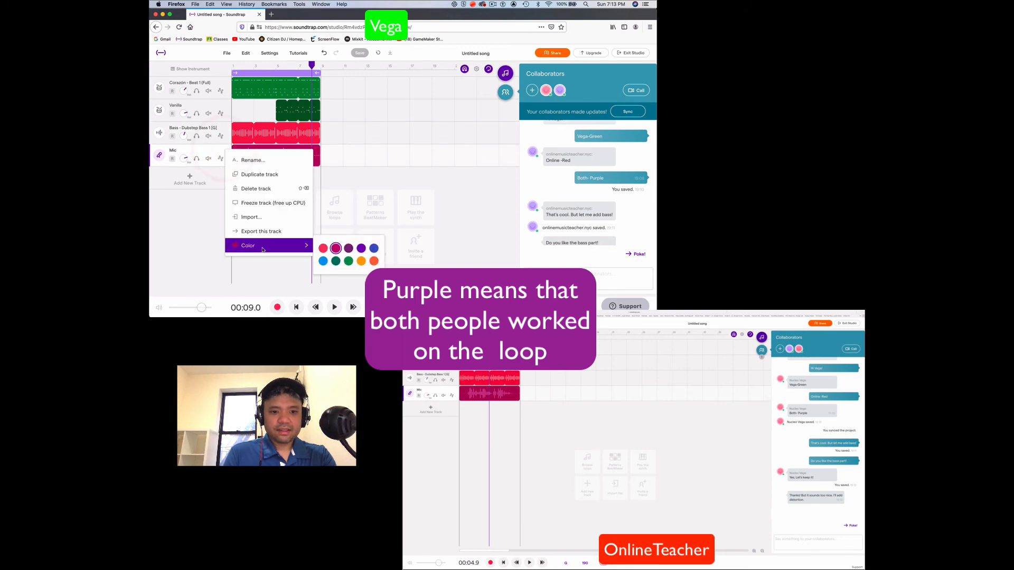
click(361, 248)
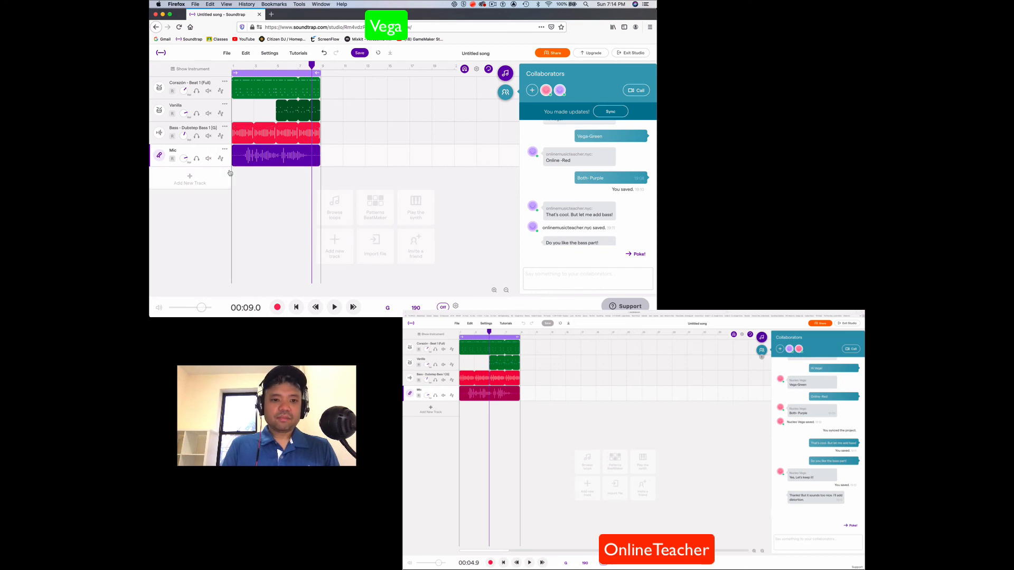
drag(312, 65, 230, 67)
key(space)
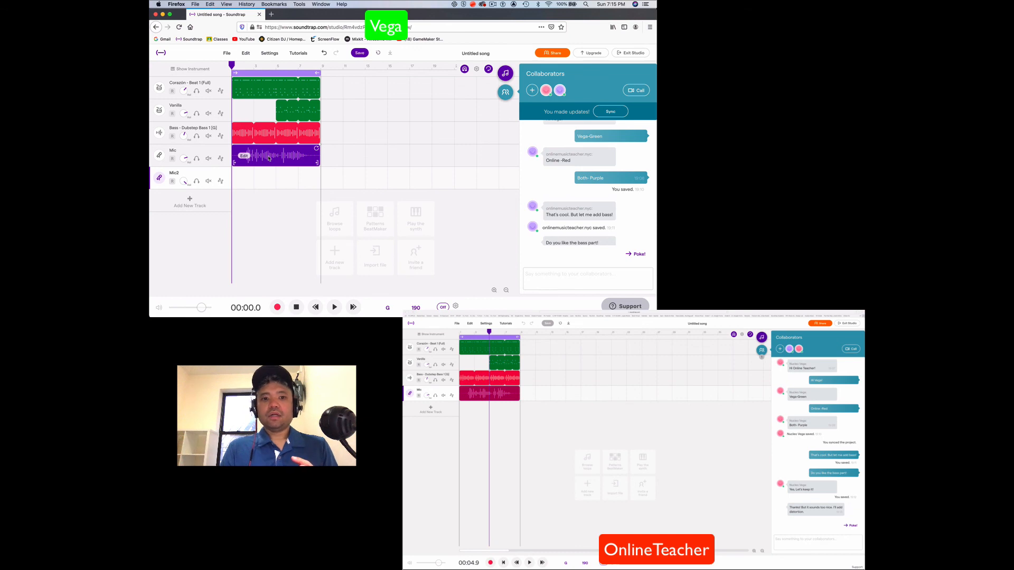
scroll(388, 103, right, 2)
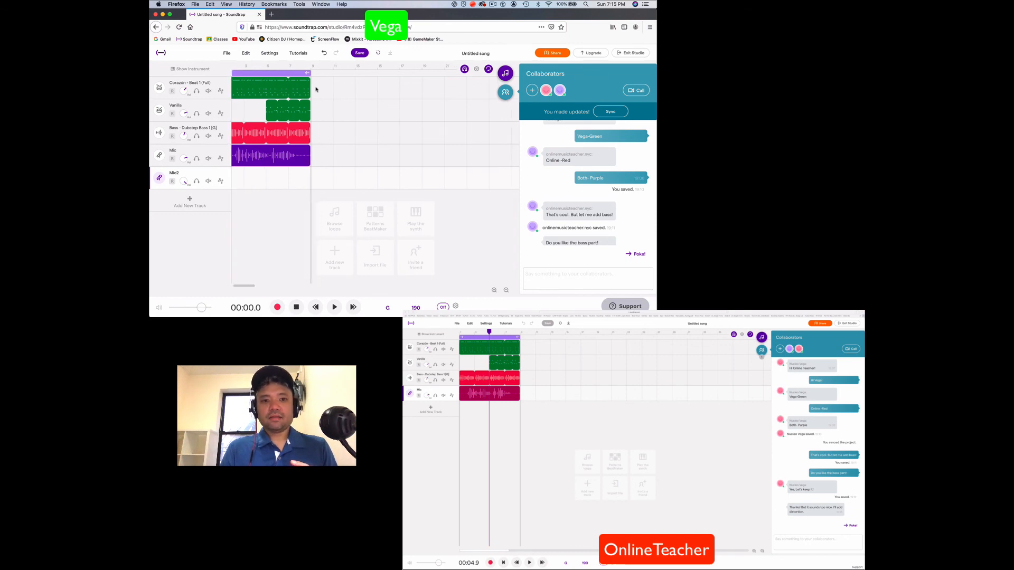
scroll(416, 95, right, 10)
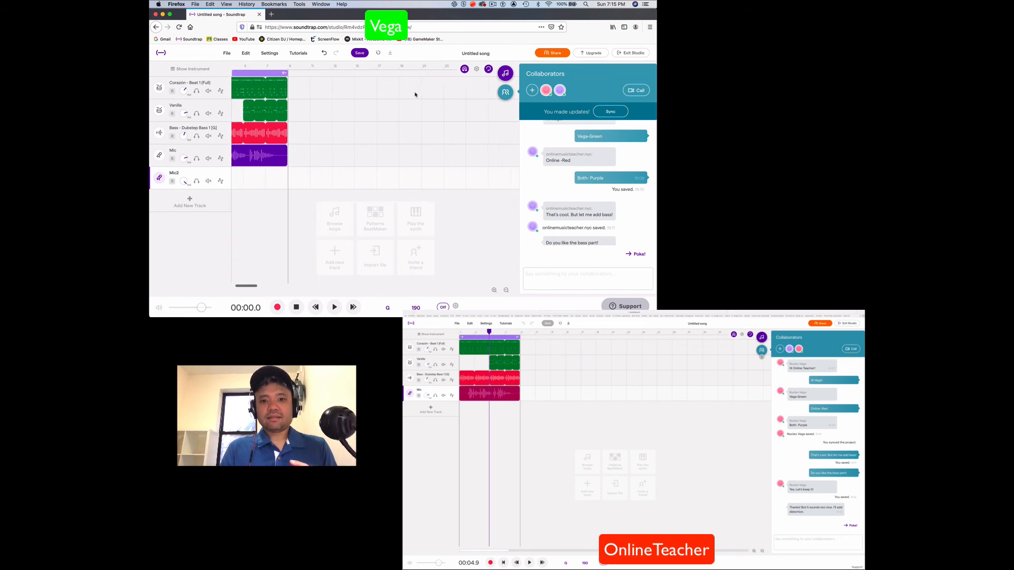
scroll(415, 95, right, 2)
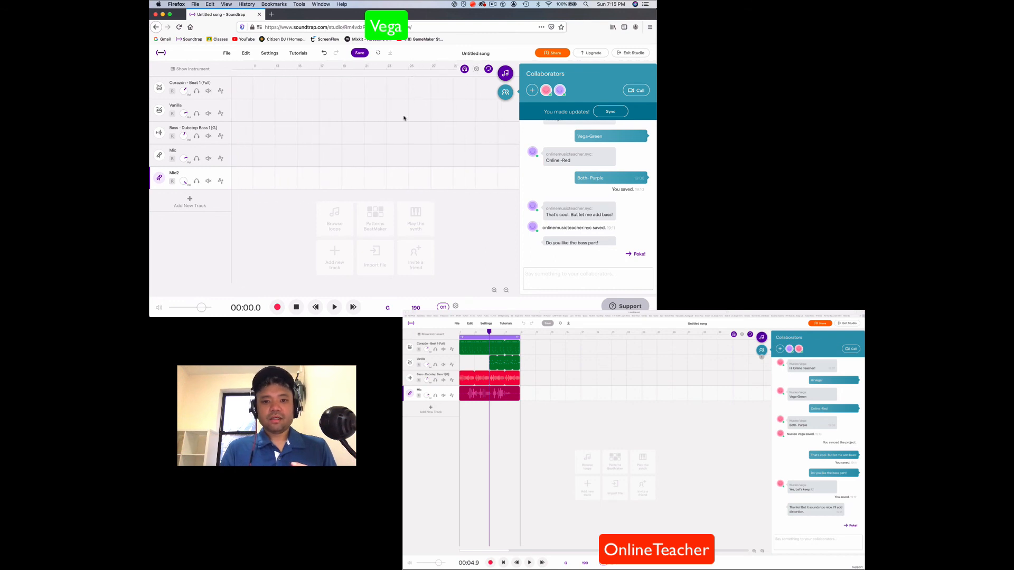
scroll(408, 181, left, 13)
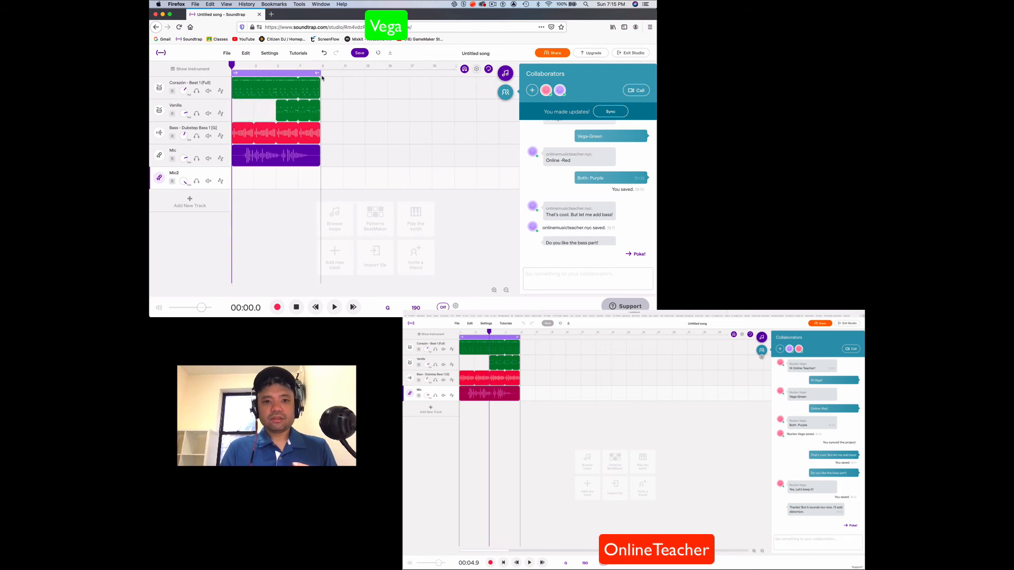
scroll(322, 77, right, 8)
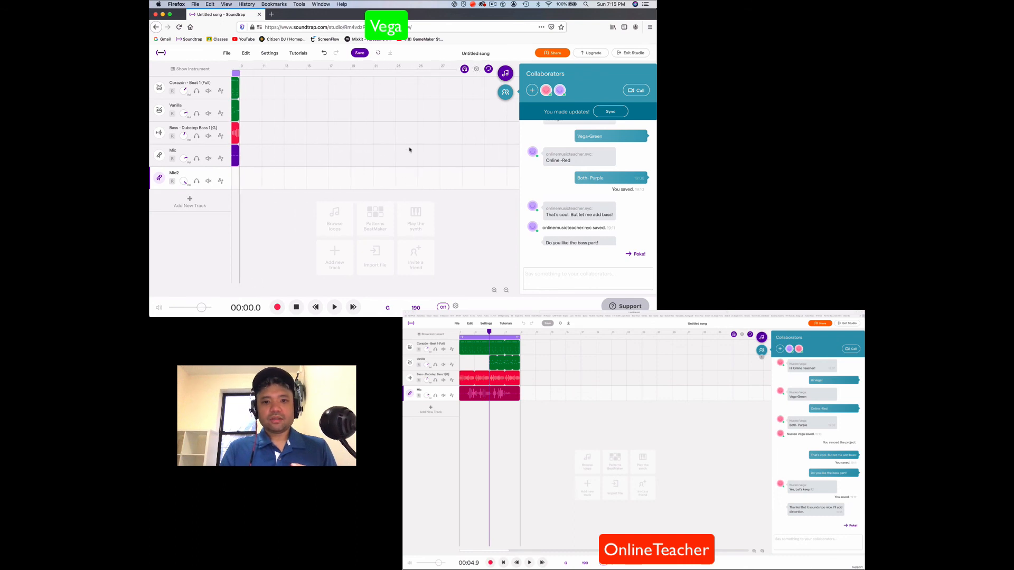
scroll(411, 154, left, 8)
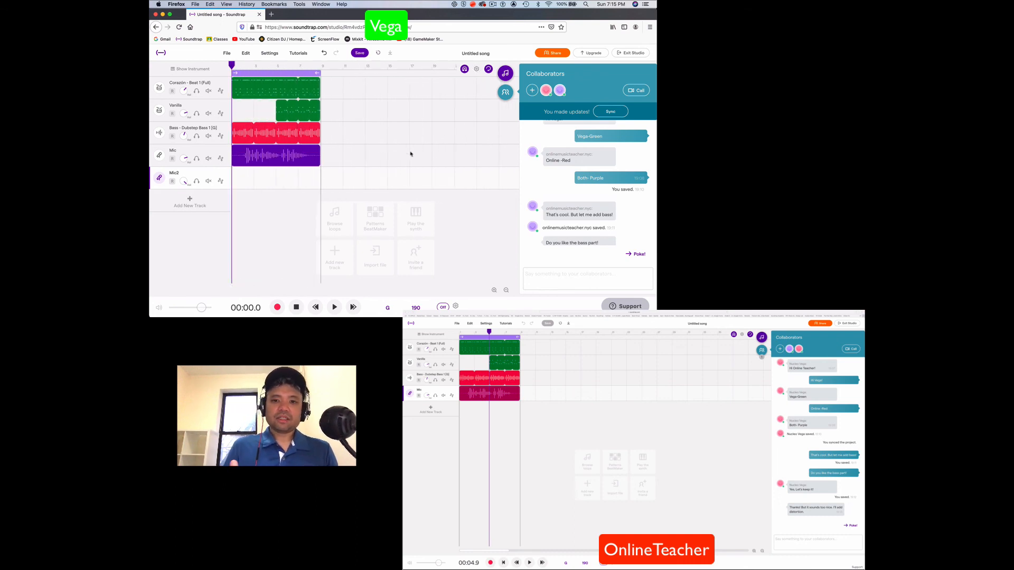